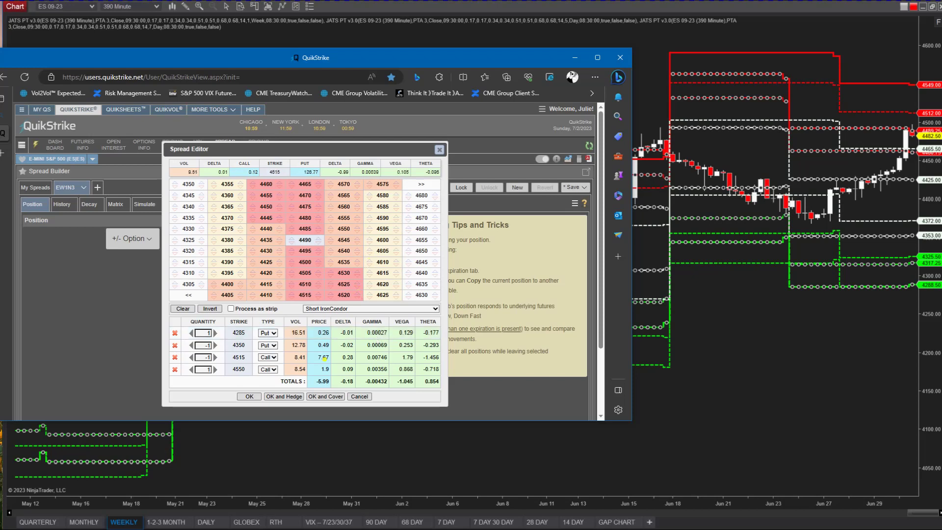
Accept the 4285/4350/4515/4550 iron condor, check its 2,801.50 initial margin, then minimize QuikStrike
left_click(249, 396)
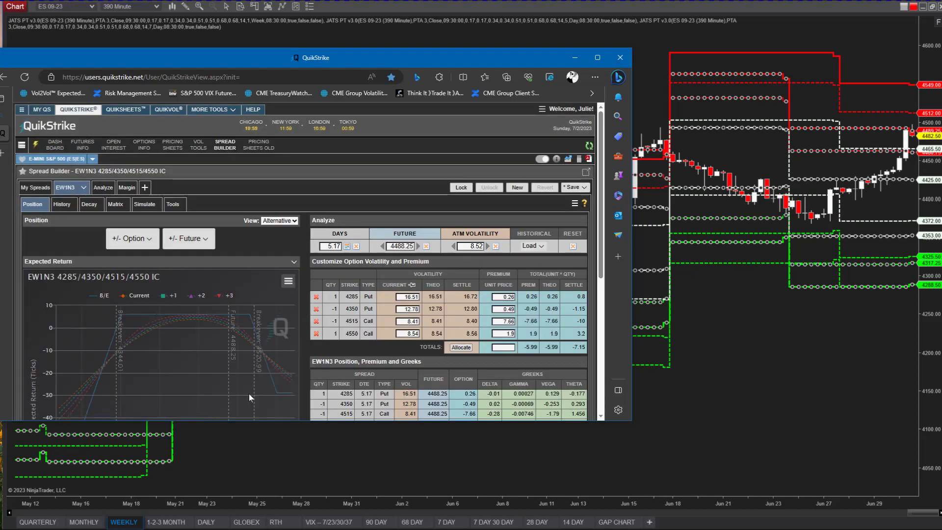
left_click(126, 190)
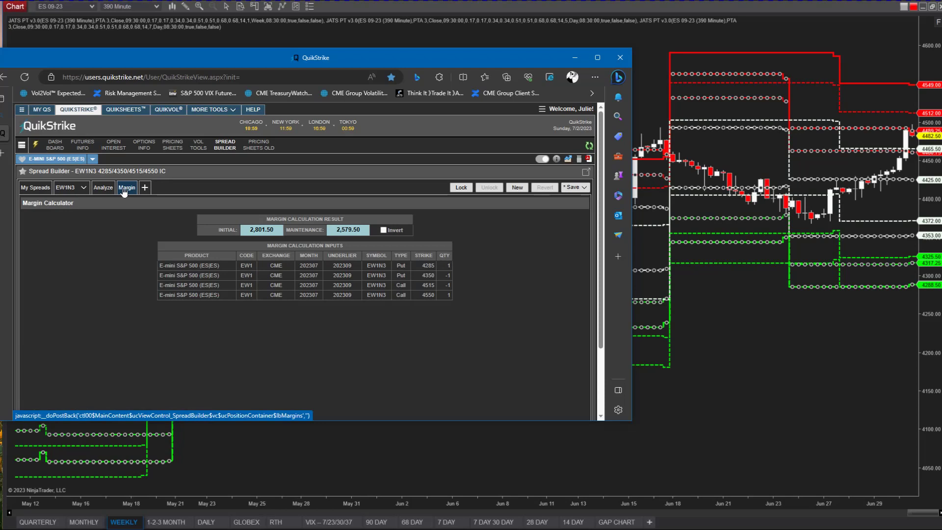
left_click(574, 57)
left_click(564, 65)
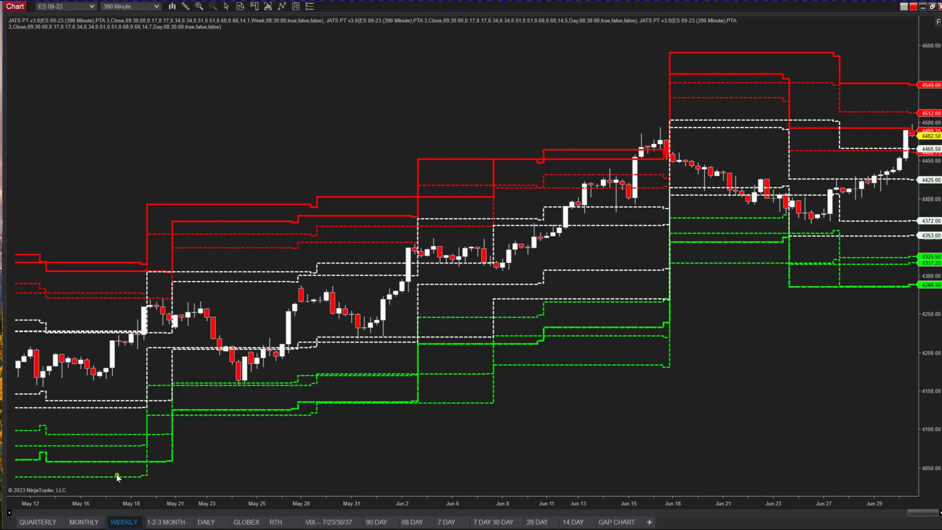
Compare JATS PT bands on the QUARTERLY and WEEKLY tabs, then bring up the weekly indicator's context menu
left_click_drag(932, 146, 927, 162)
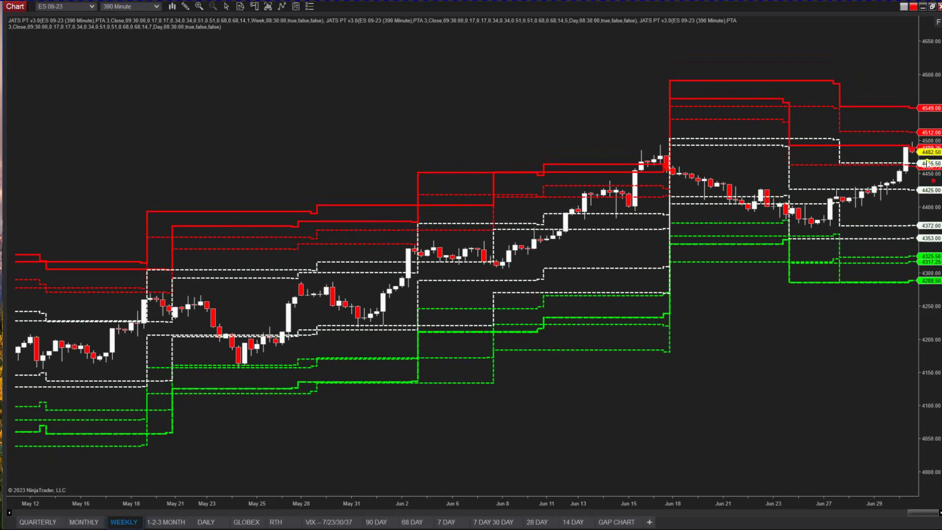
left_click(866, 108)
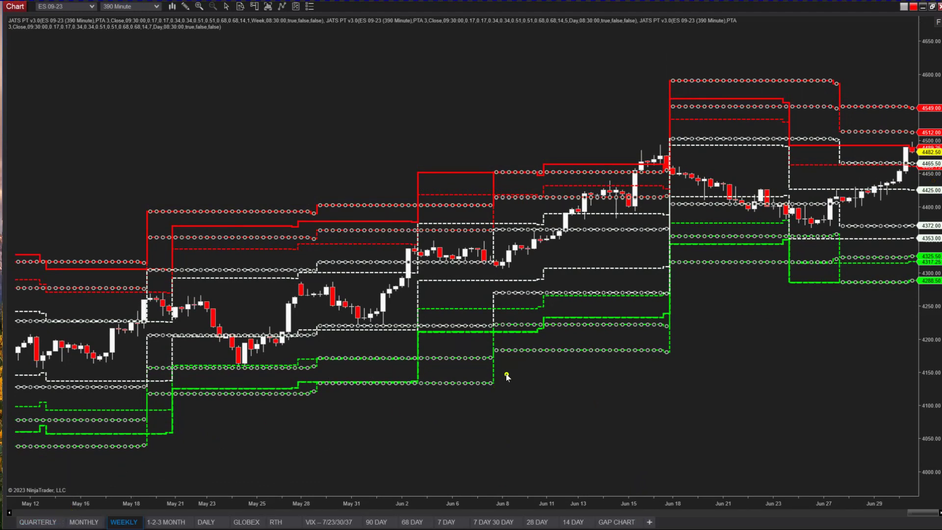
left_click(38, 522)
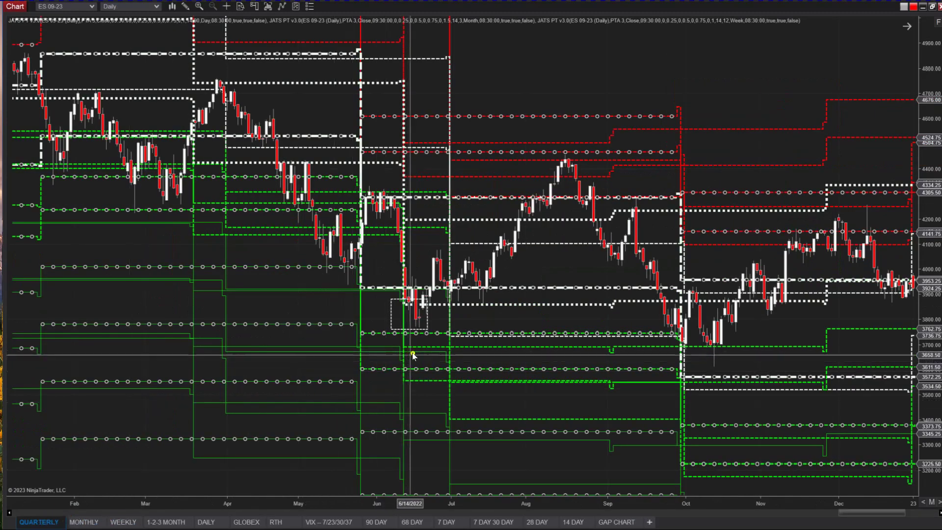
left_click_drag(912, 178, 376, 396)
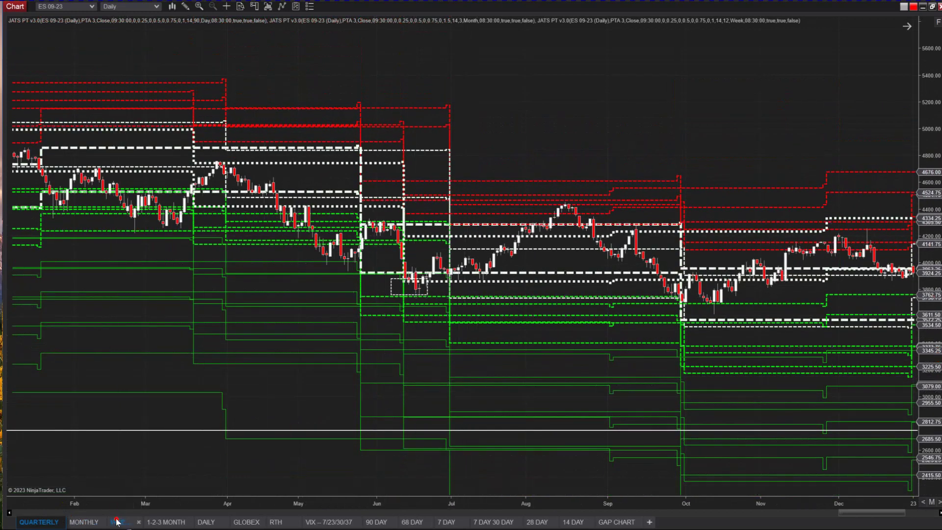
left_click(123, 522)
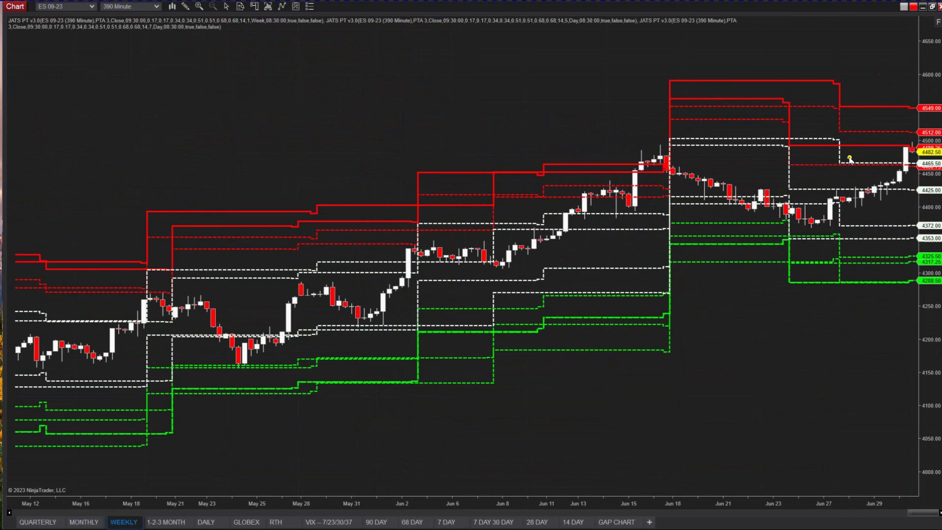
left_click(874, 108)
right_click(874, 107)
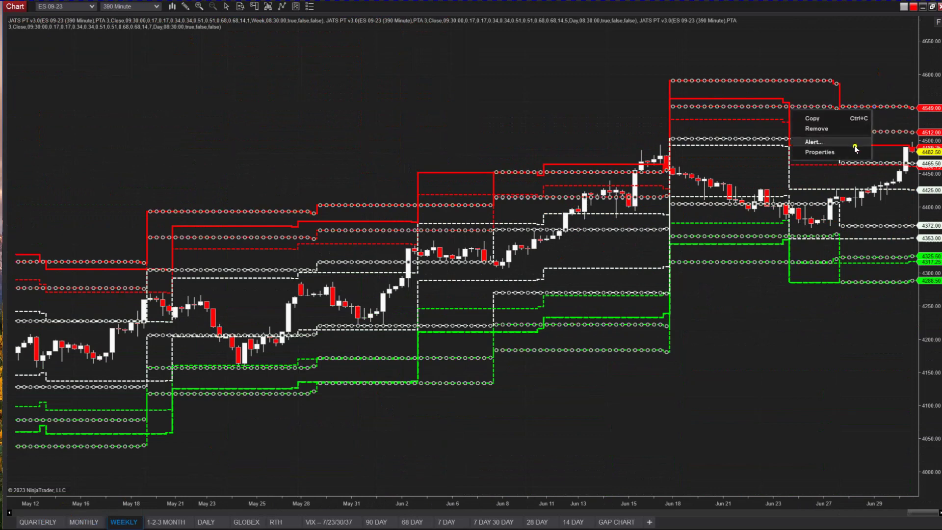
In the indicator properties, uncheck Visible on both Day JATS PT instances
left_click(850, 152)
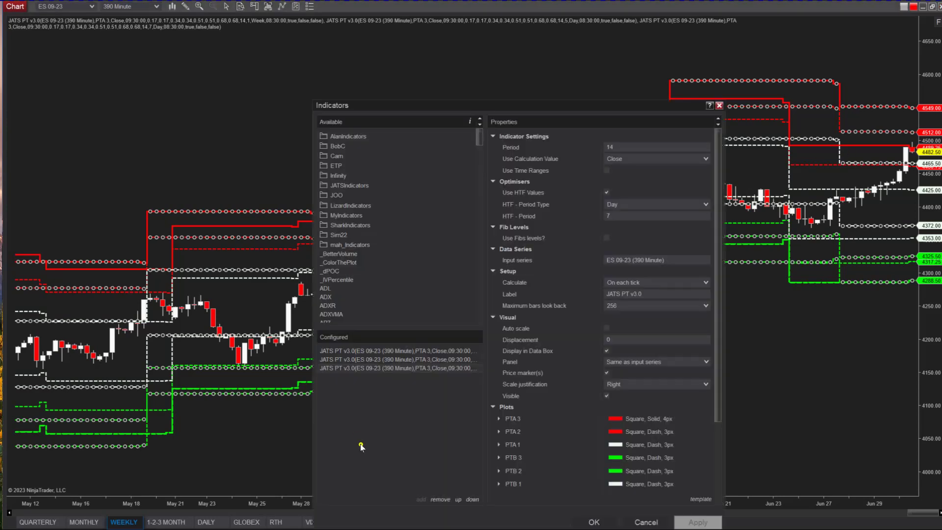
left_click(608, 395)
left_click(459, 360)
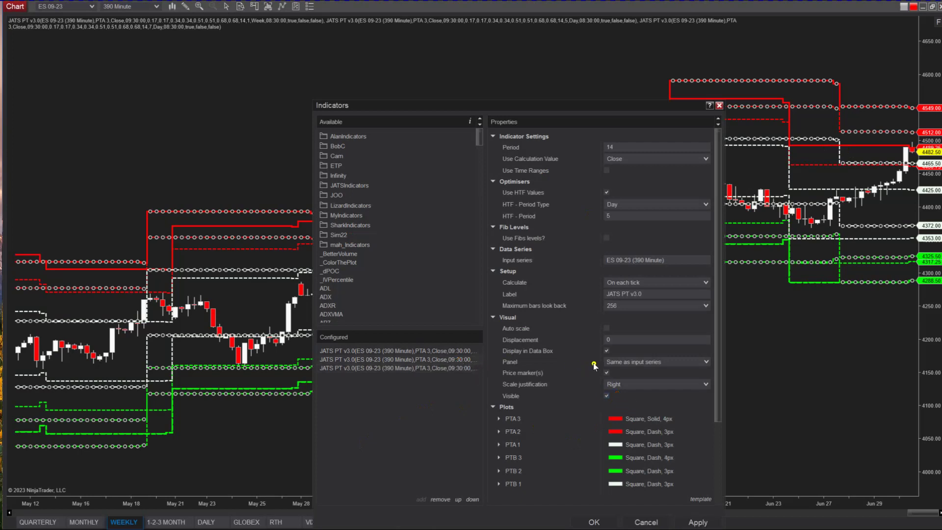
left_click(607, 395)
left_click(457, 364)
left_click(462, 350)
left_click(456, 366)
Enable Use Fibs levels on the Week instance with upper fibs 0.25, 0.5, 0.75, 1
left_click(459, 350)
left_click(611, 216)
left_click(613, 235)
left_click(536, 265)
type(".25")
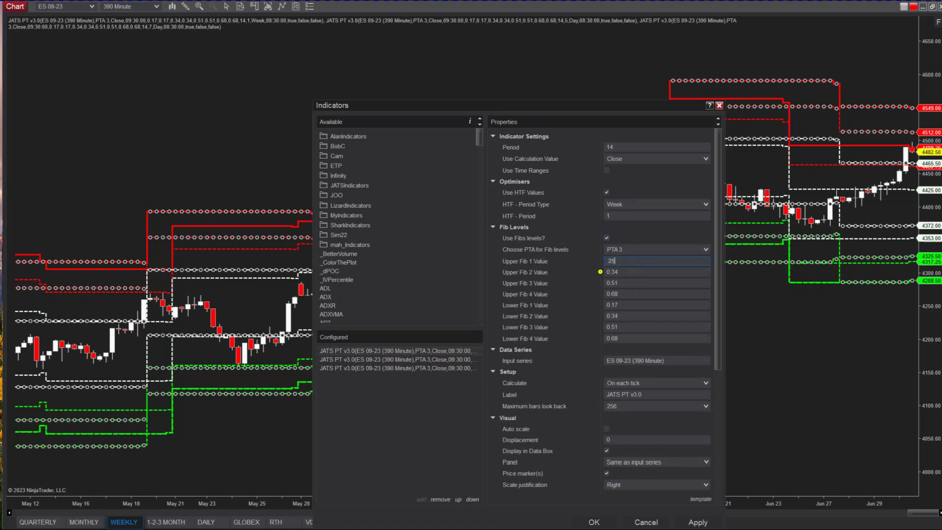
left_click(624, 271)
type(".5")
left_click(548, 284)
type(".7")
left_click(549, 293)
type("1")
Set the weekly lower fibs to 0.25, 0.5, 0.75, 1 and apply
left_click(533, 304)
type(".25")
left_click(524, 318)
type(".75")
key("BackSpace")
key("BackSpace")
type("5")
left_click(537, 329)
type(".75")
left_click(564, 341)
type("1")
left_click(587, 523)
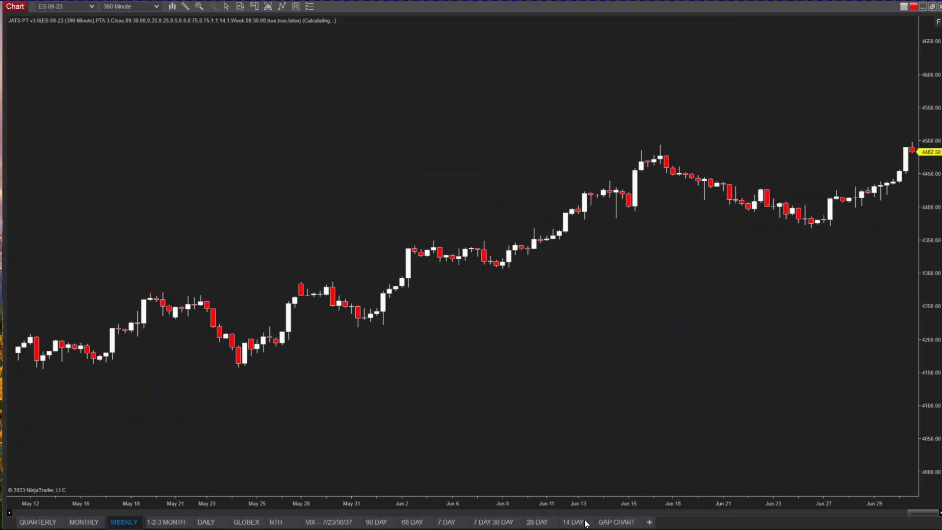
Draw a Fibonacci retracement from the Jun 23 low up to about 4425
left_click_drag(929, 255, 926, 347)
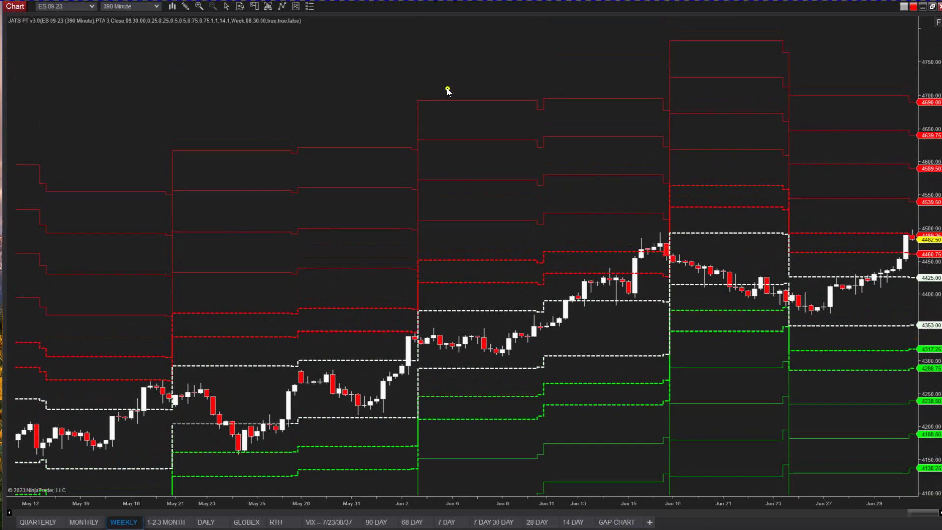
left_click(185, 7)
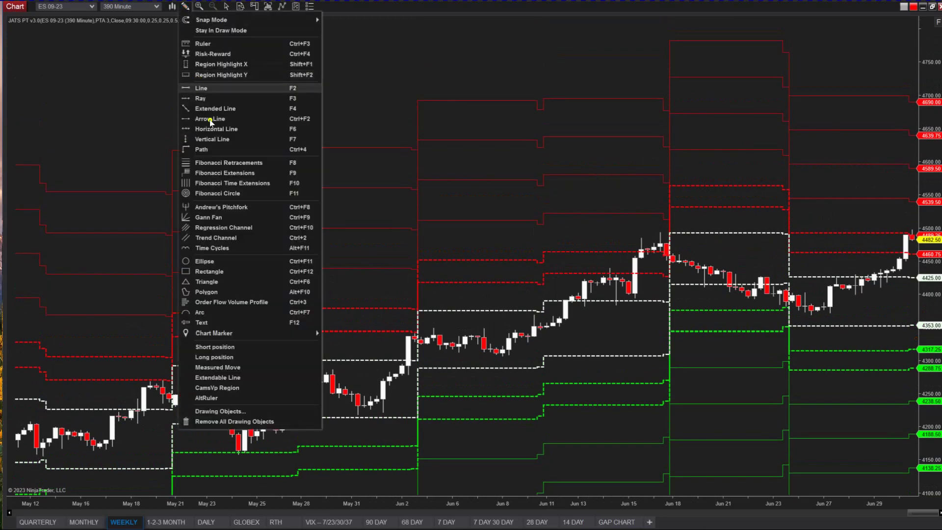
left_click(217, 192)
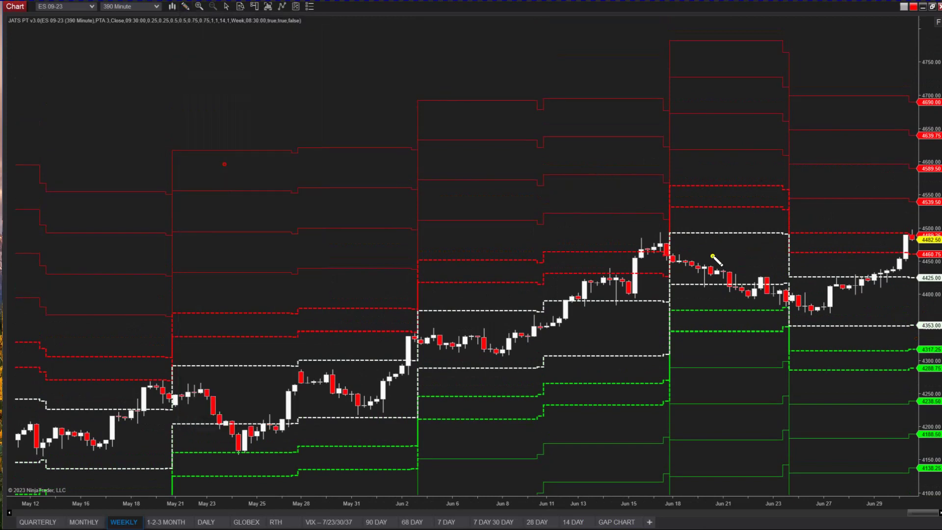
left_click(790, 324)
left_click(794, 278)
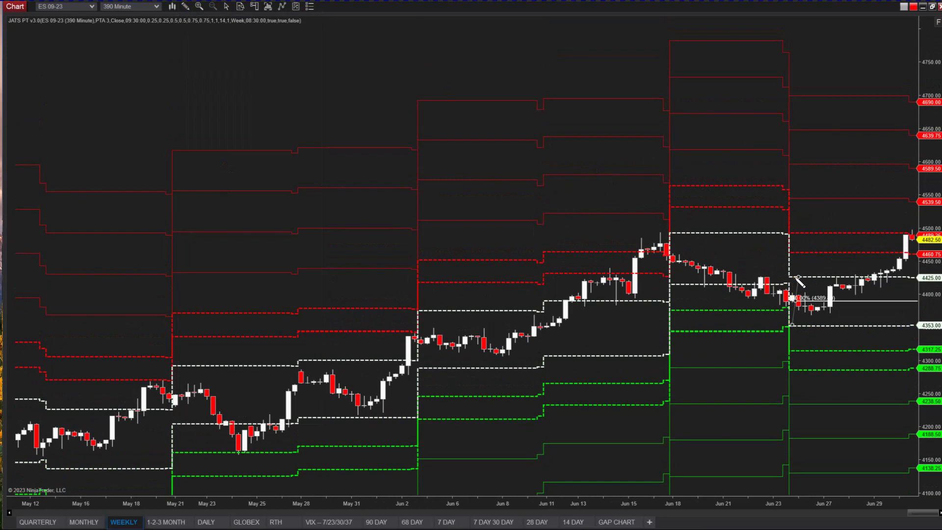
left_click(795, 285)
double_click(794, 284)
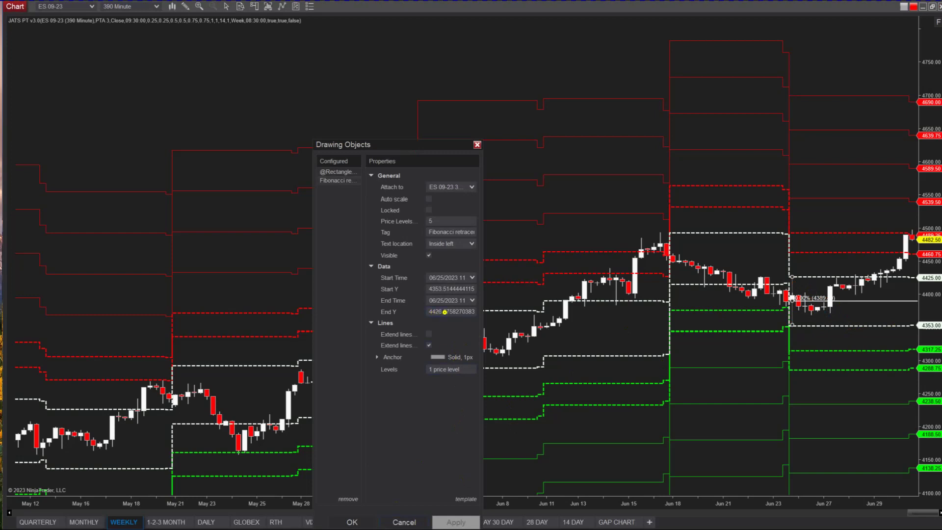
Set the retracement's Start Y to 4353 and End Y to 4425, and lock it
left_click(443, 289)
key("BackSpace")
left_click(607, 272)
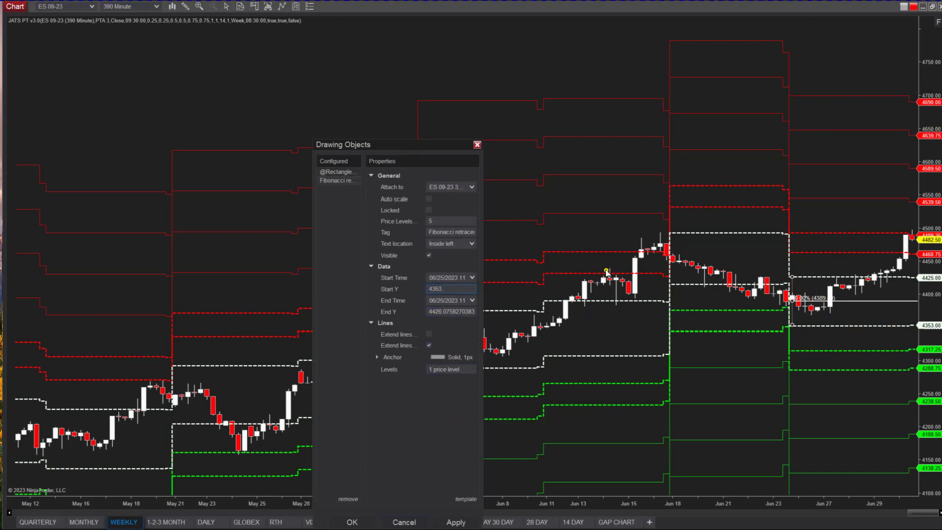
left_click(442, 312)
left_click(644, 297)
type("4425")
left_click(446, 210)
left_click(444, 519)
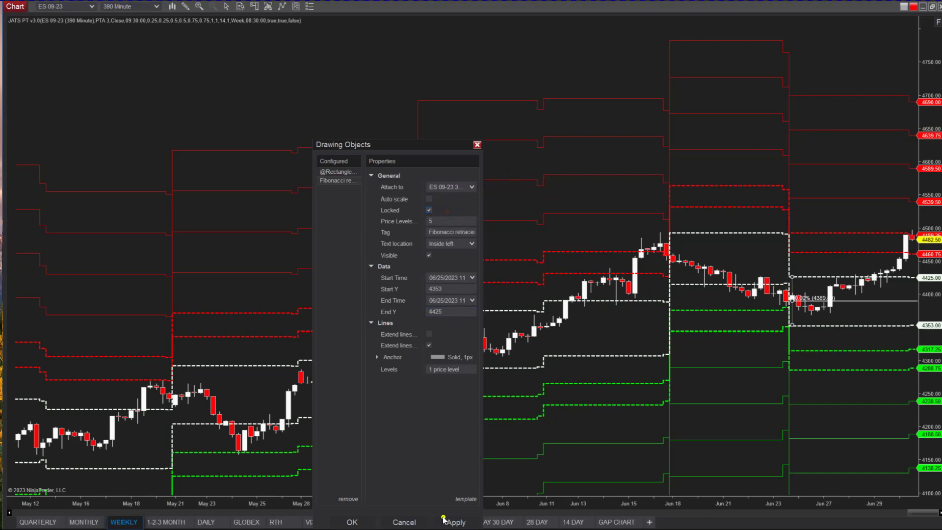
left_click(351, 520)
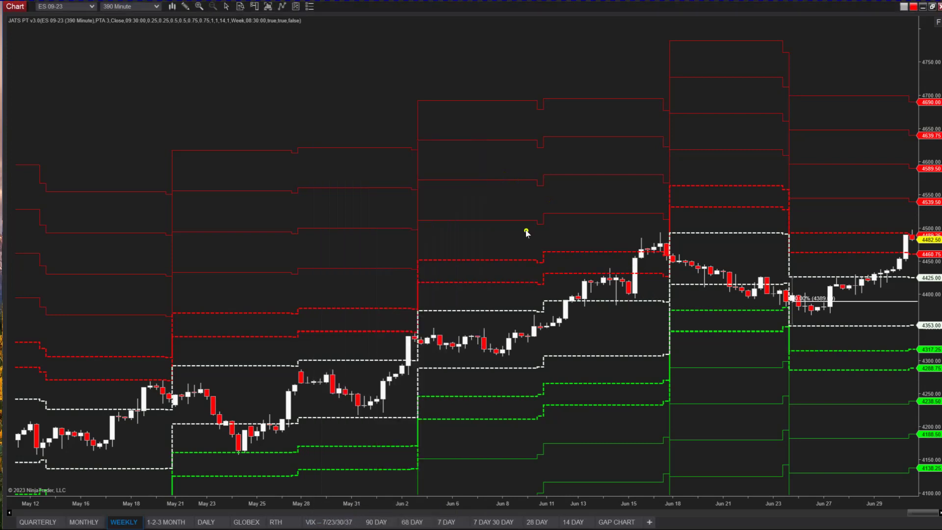
left_click(184, 7)
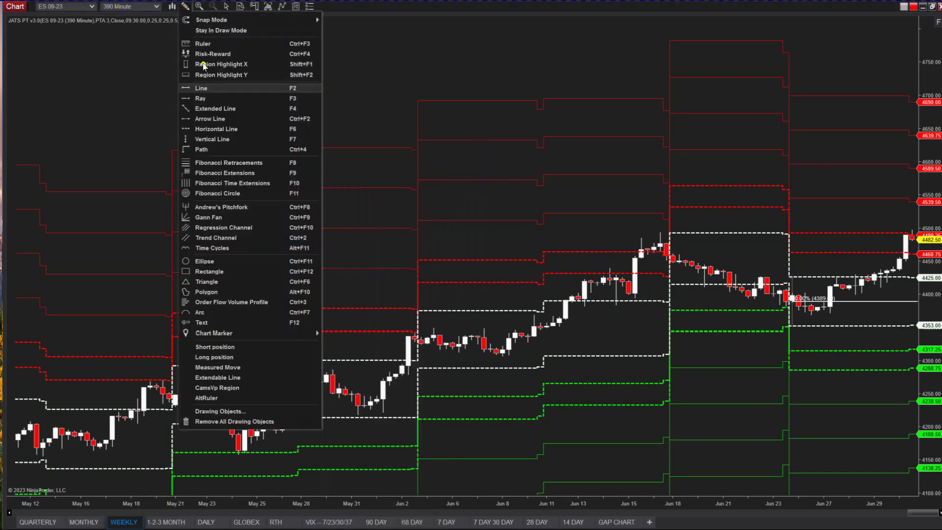
Measure upward from about 4389 with a ruler drawing
left_click(300, 44)
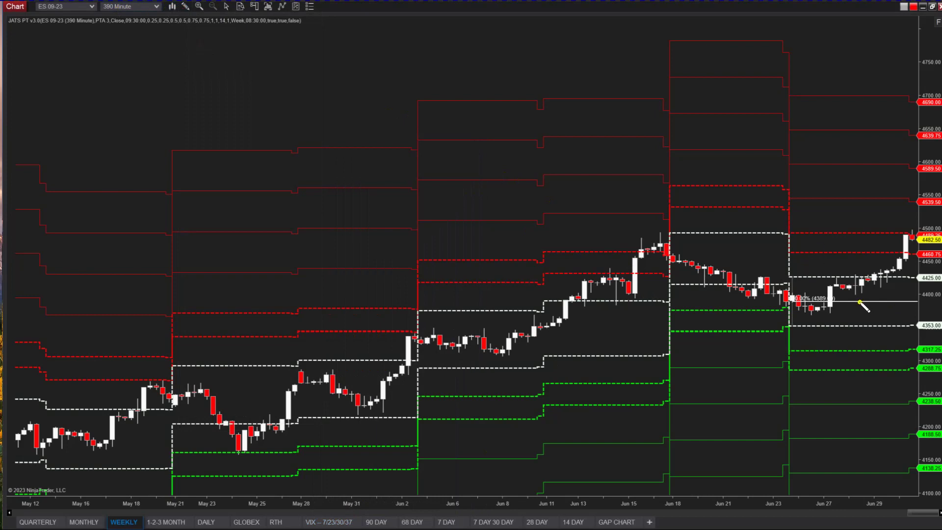
left_click(860, 301)
left_click(861, 233)
left_click(842, 234)
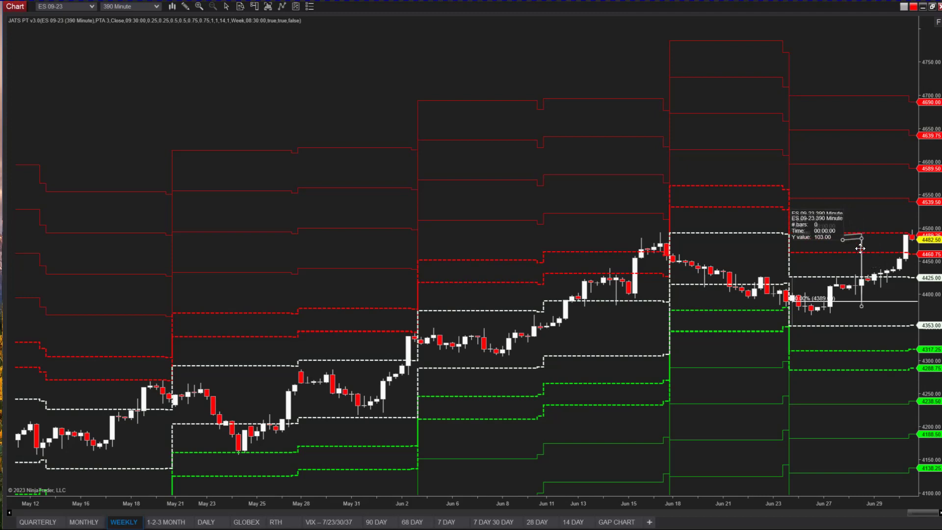
double_click(860, 248)
left_click(400, 523)
Place ruler copies near 4600 and 4700, stretching one down to about 4288
left_click_drag(857, 261, 873, 184)
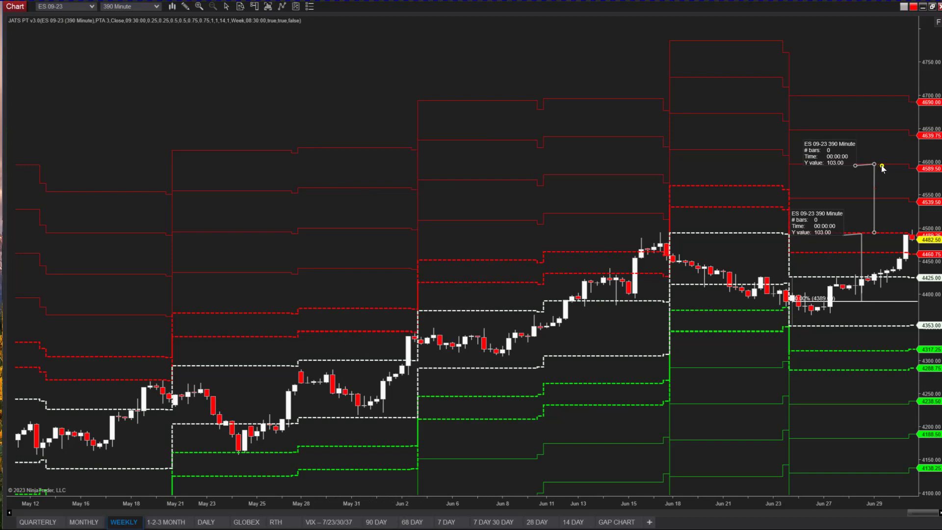
left_click(885, 198)
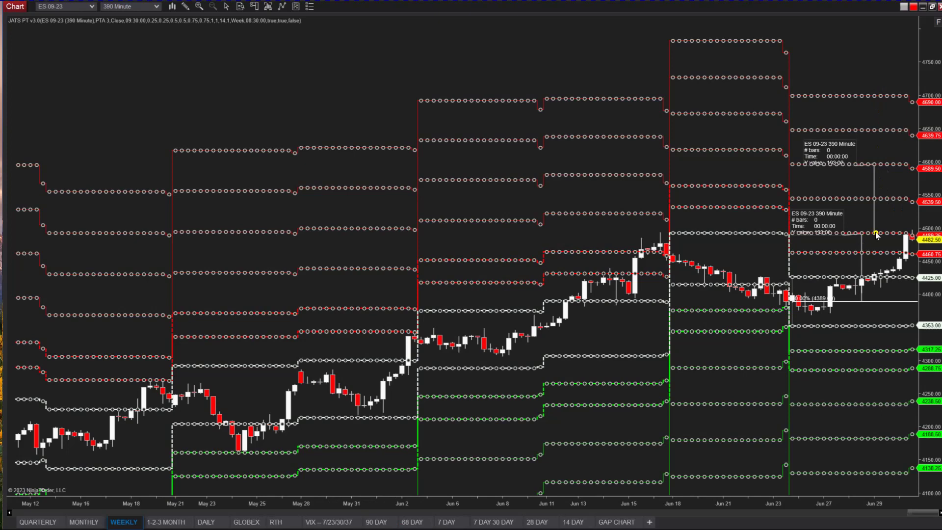
left_click(895, 228)
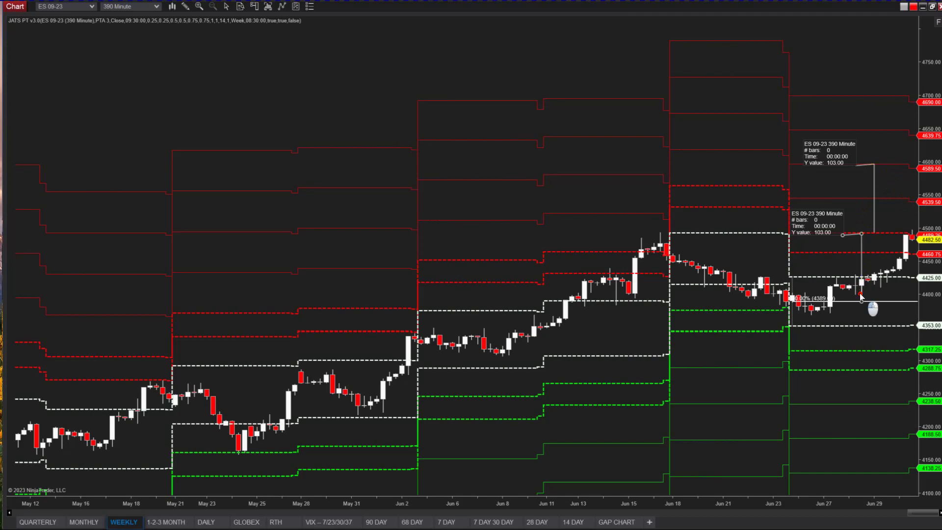
double_click(872, 302)
left_click(400, 523)
left_click_drag(862, 299, 861, 369)
left_click_drag(860, 309, 850, 168)
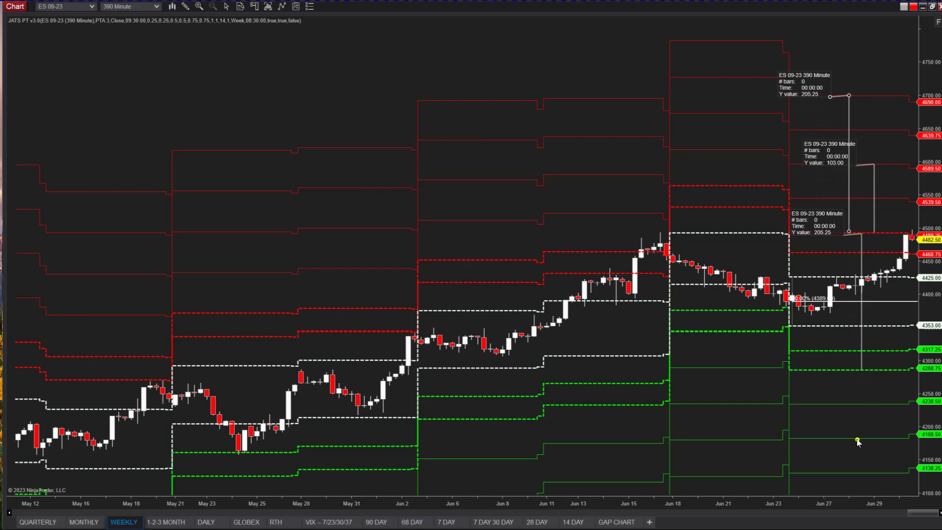
Remove all three ruler drawings from the chart
right_click(847, 124)
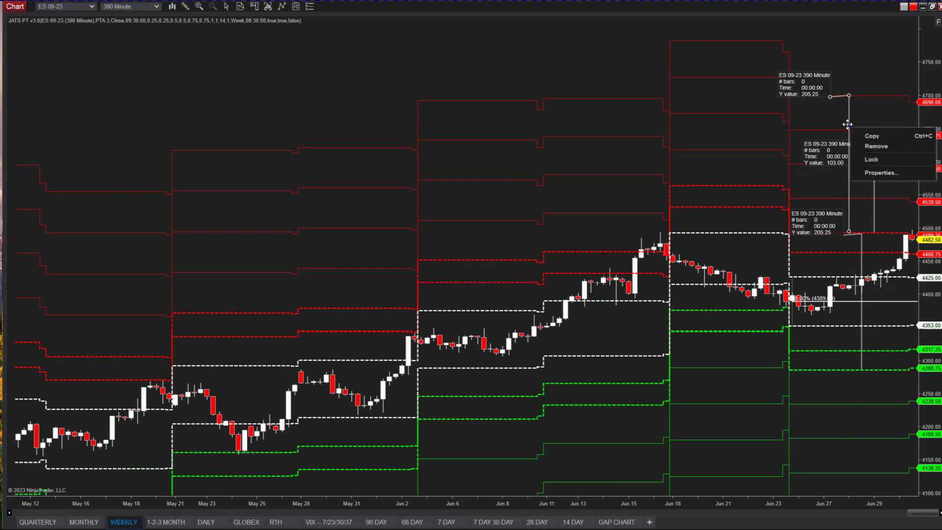
left_click(865, 145)
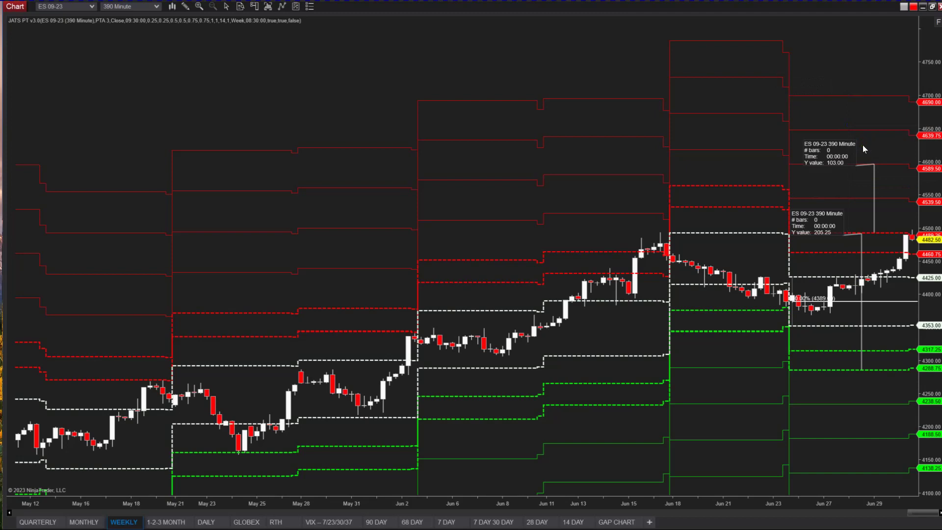
right_click(873, 191)
left_click(806, 208)
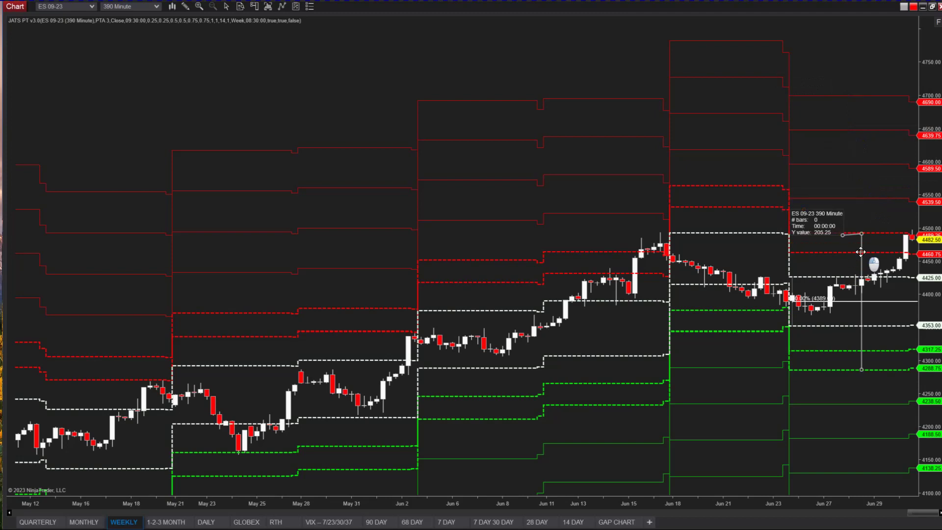
right_click(873, 273)
left_click(812, 273)
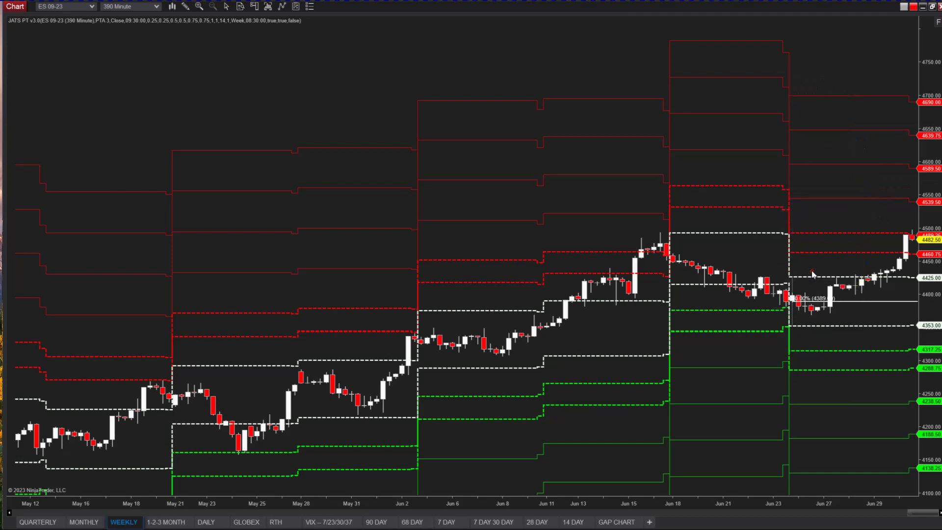
Compress the price scale to about 3700 and scroll back through earlier weekly bands
left_click_drag(920, 207, 940, 275)
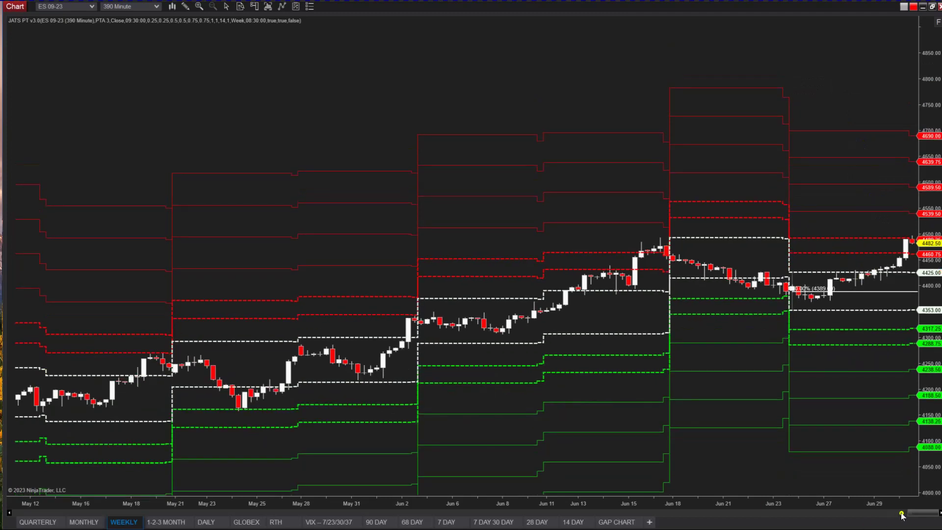
left_click_drag(912, 512, 860, 513)
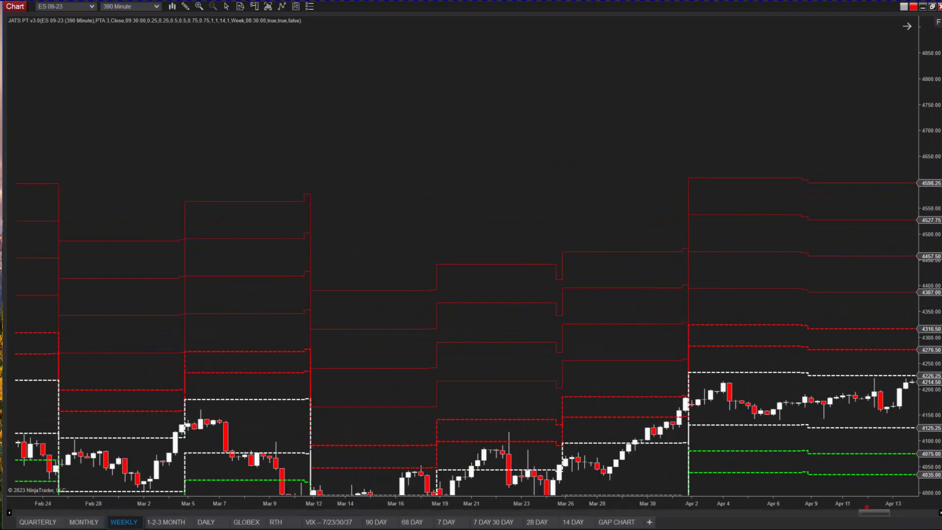
left_click_drag(937, 316, 927, 486)
left_click_drag(864, 516, 757, 512)
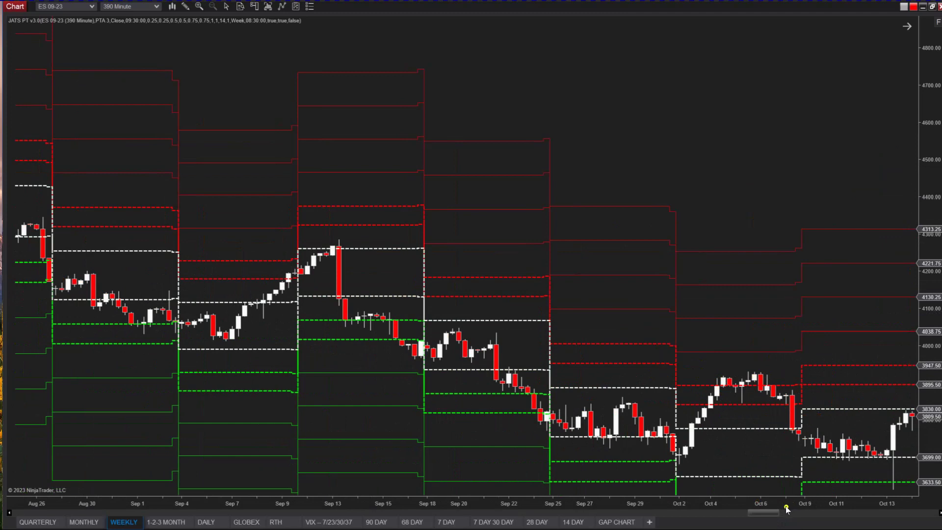
left_click_drag(774, 512, 637, 508)
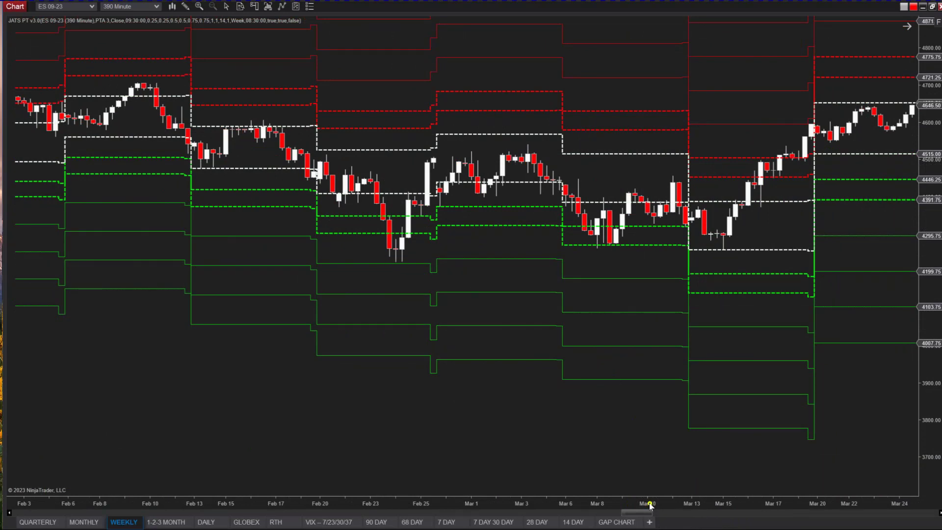
left_click_drag(639, 513, 540, 513)
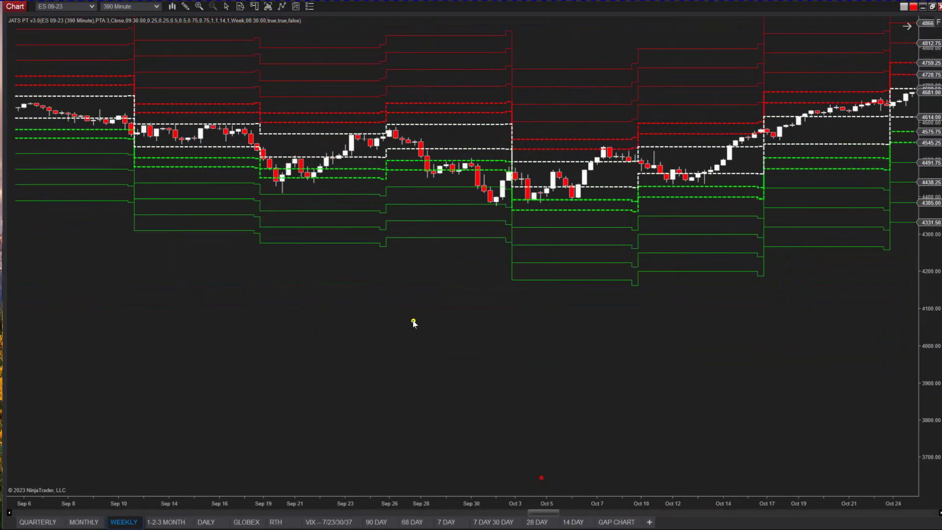
Highlight the September–October weekly JATS PT levels, then leave the indicator unselected
left_click(295, 195)
left_click(289, 200)
left_click(473, 205)
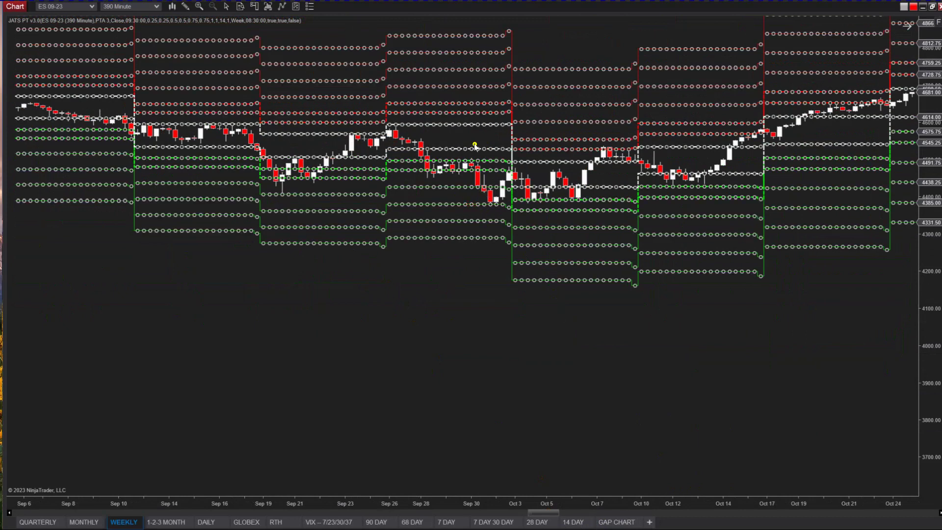
left_click(494, 202)
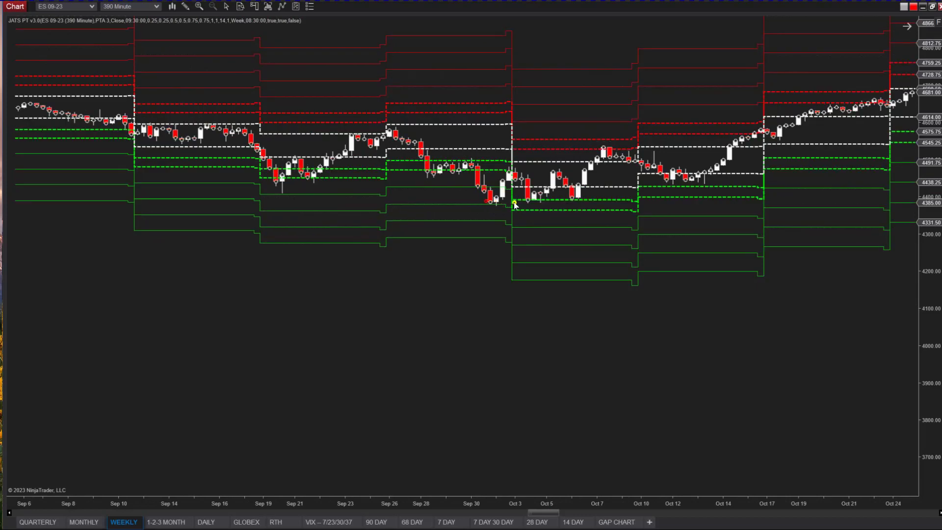
left_click(480, 205)
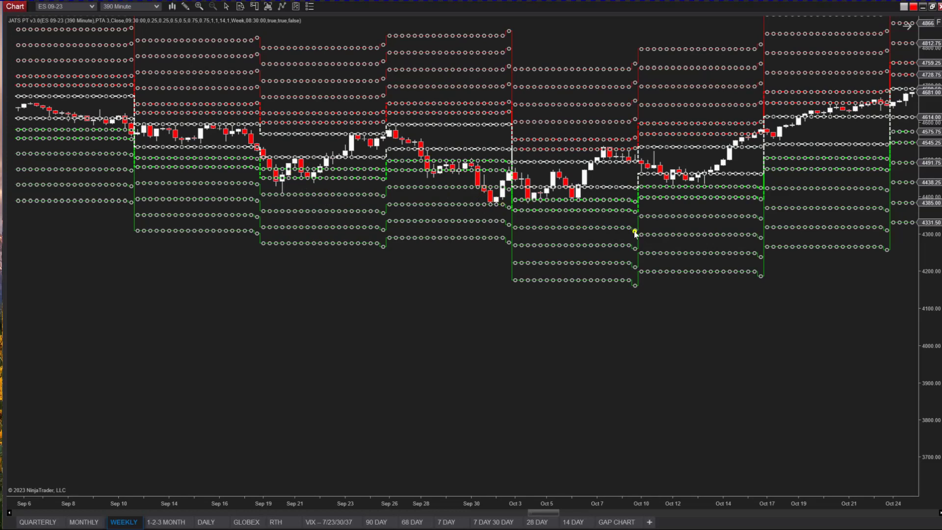
left_click(408, 292)
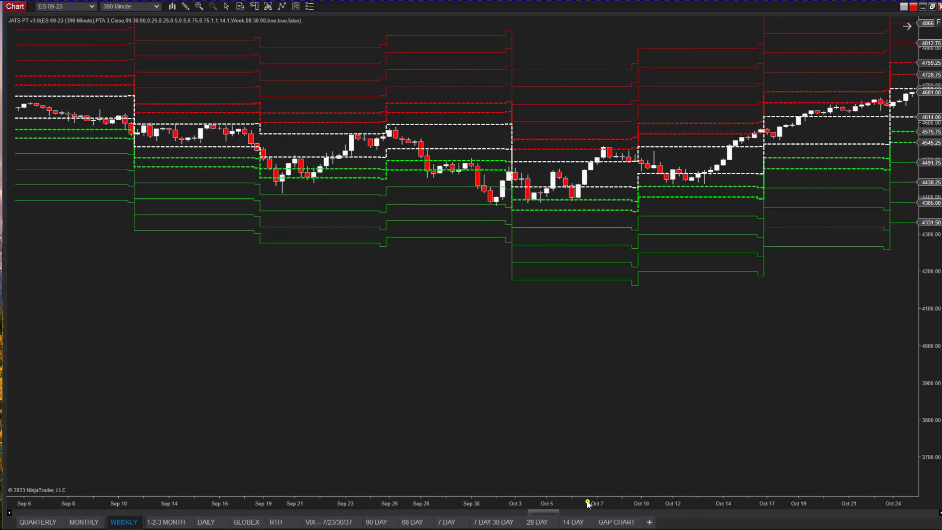
Scroll the weekly ES chart back to the March–April projection bands
left_click_drag(553, 514, 463, 518)
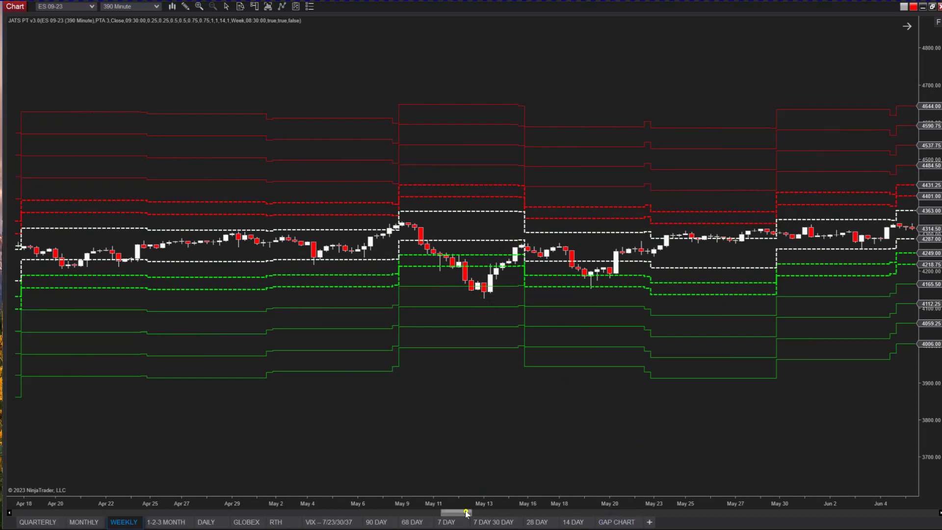
mouse_move(461, 512)
left_mouse_down()
mouse_move(428, 516)
mouse_move(474, 510)
left_mouse_up()
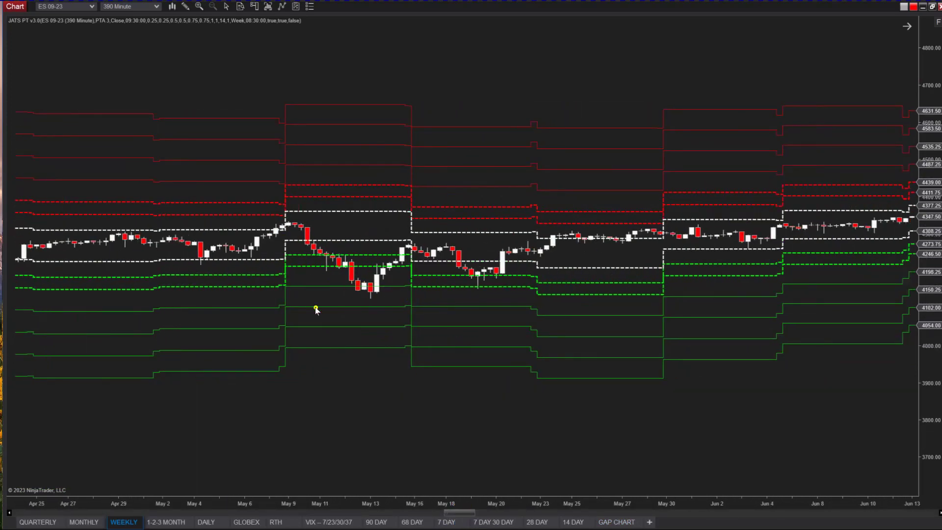
left_click(77, 516)
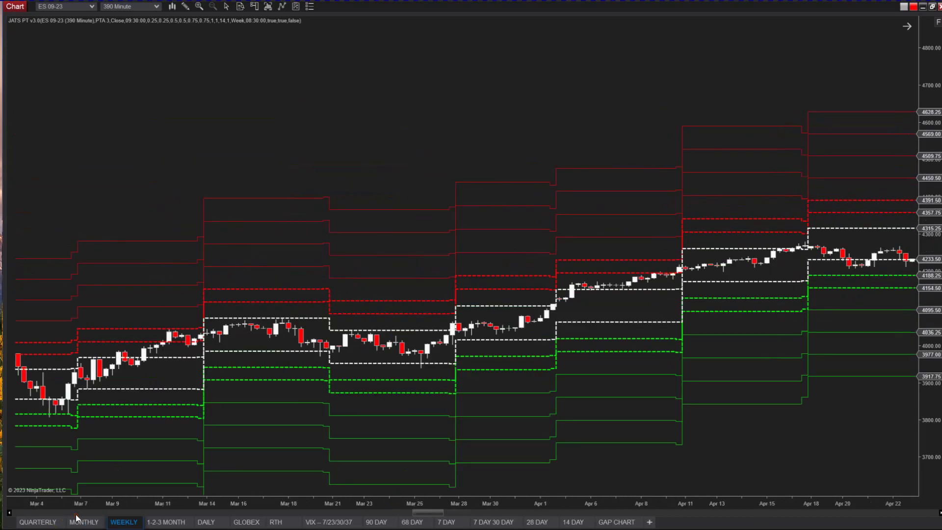
Flip QUARTERLY to WEEKLY and stretch the price scale to spread the JATS PT levels
left_click(40, 521)
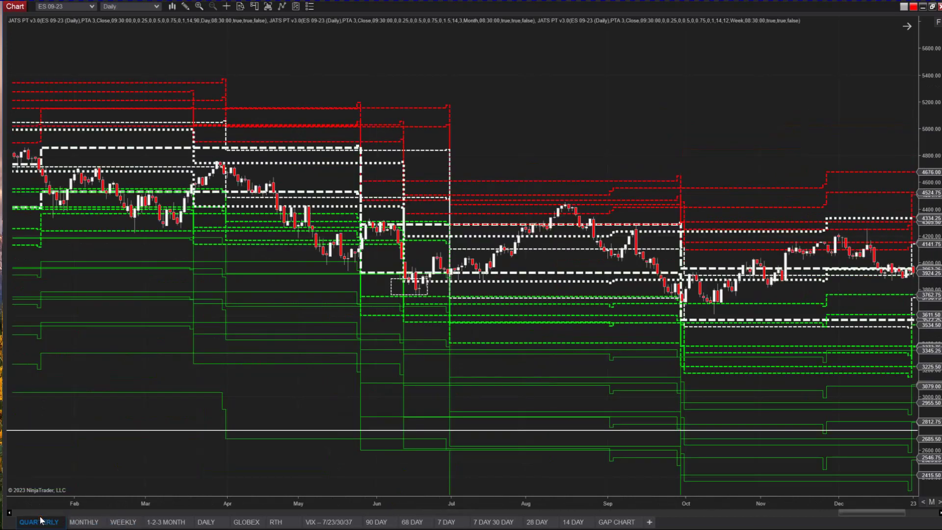
left_click(120, 522)
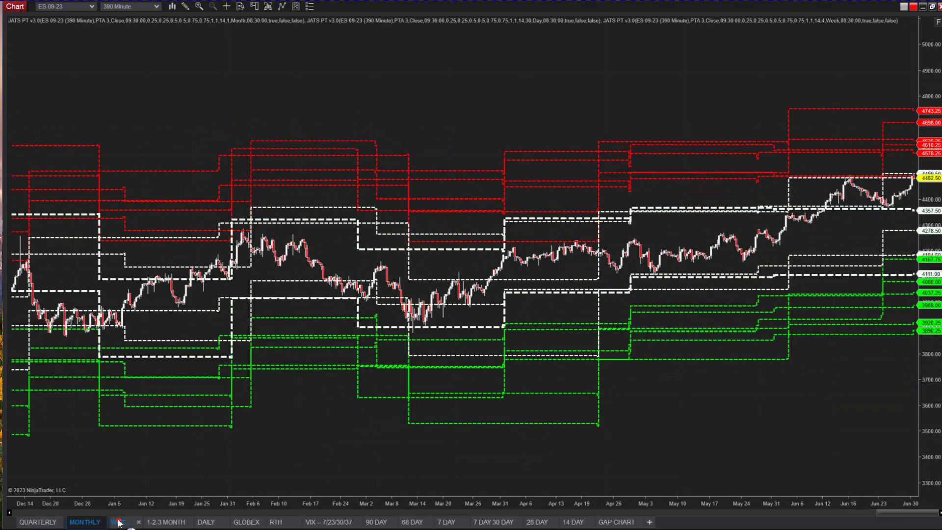
left_click(912, 27)
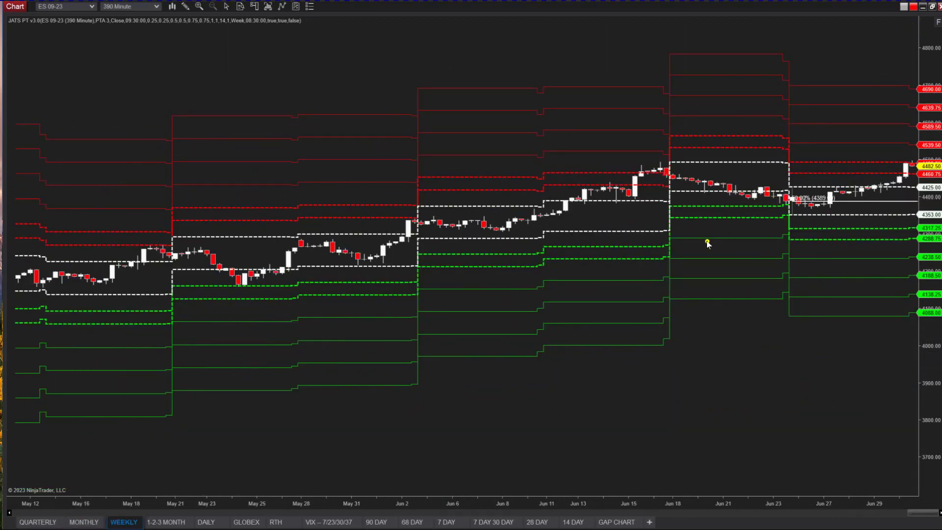
left_click(865, 163)
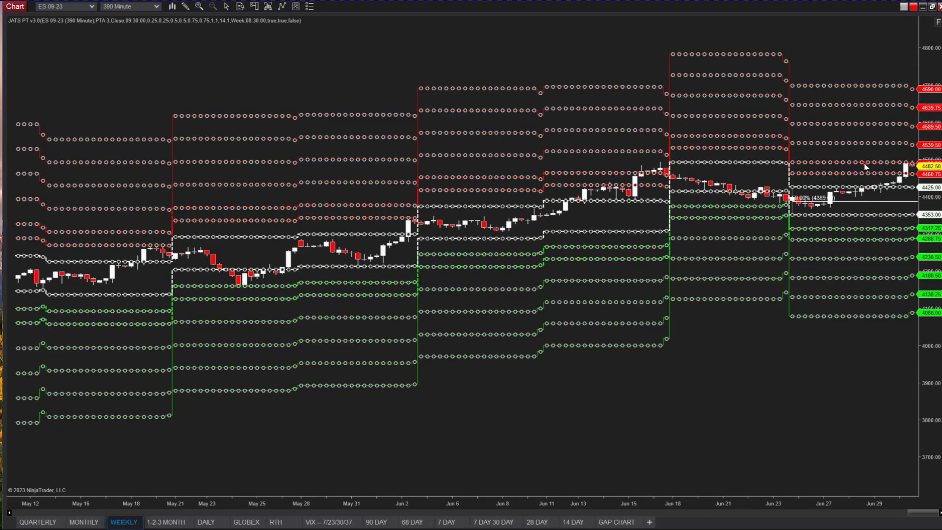
left_click_drag(937, 186, 934, 145)
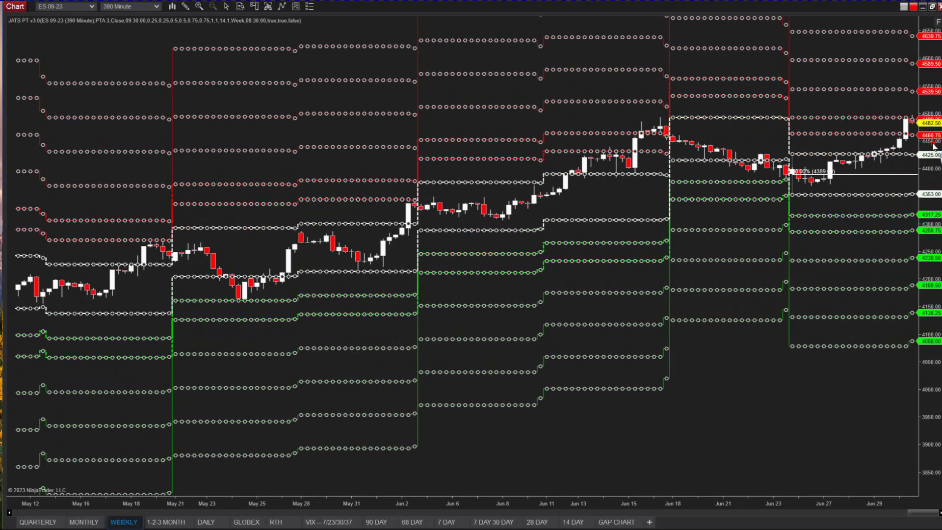
left_click(745, 400)
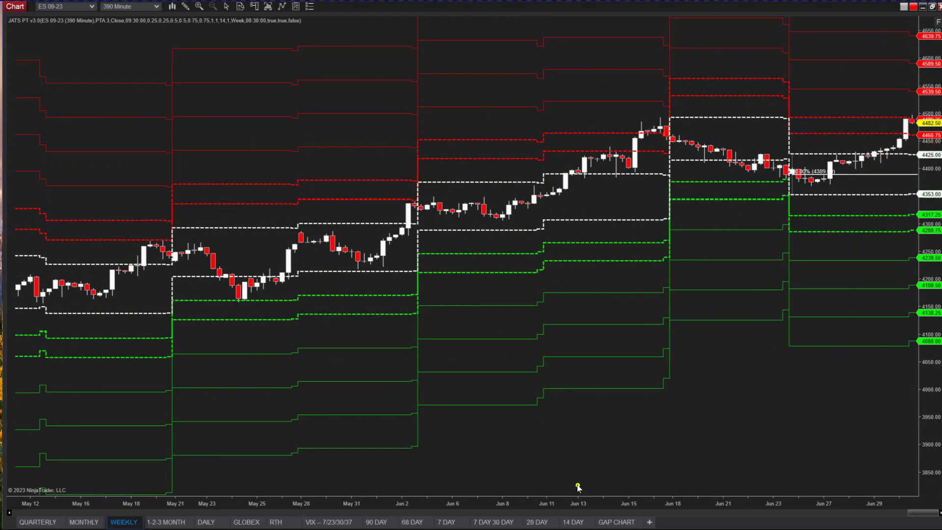
Fit more bars, return to the latest week at 4482.50, and restore the ES window
left_click_drag(582, 503, 627, 503)
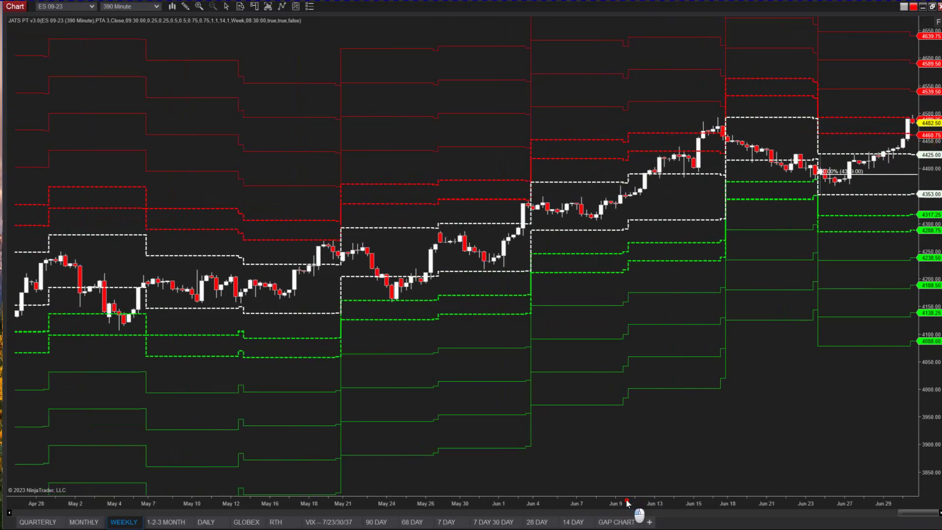
left_click(689, 182)
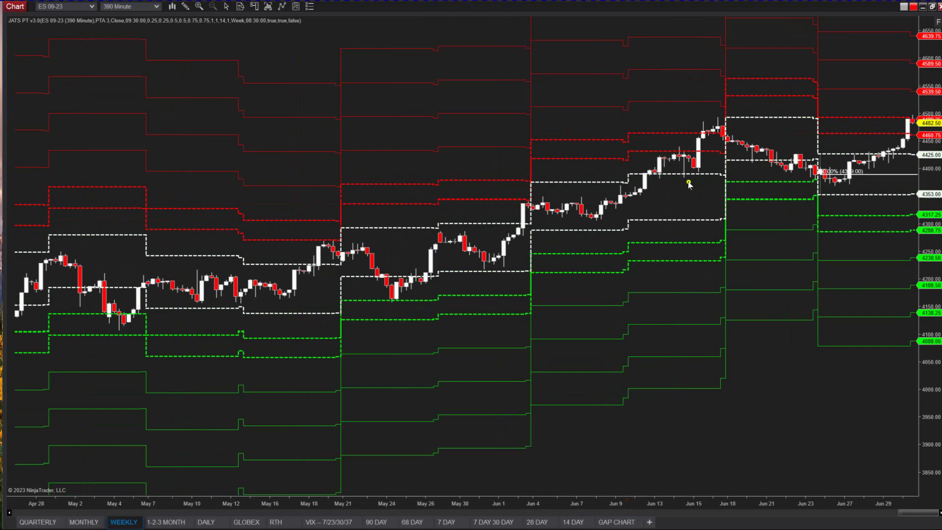
left_click(649, 174)
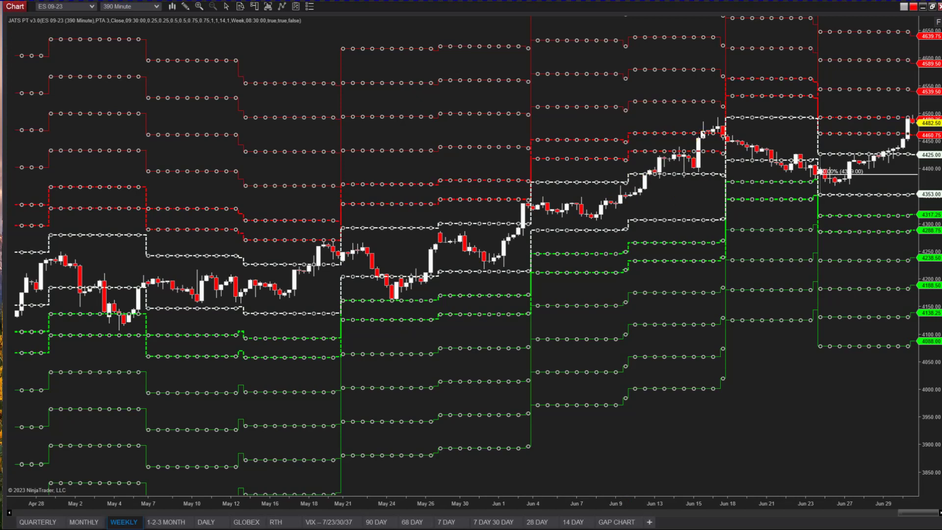
left_click_drag(906, 512, 806, 504)
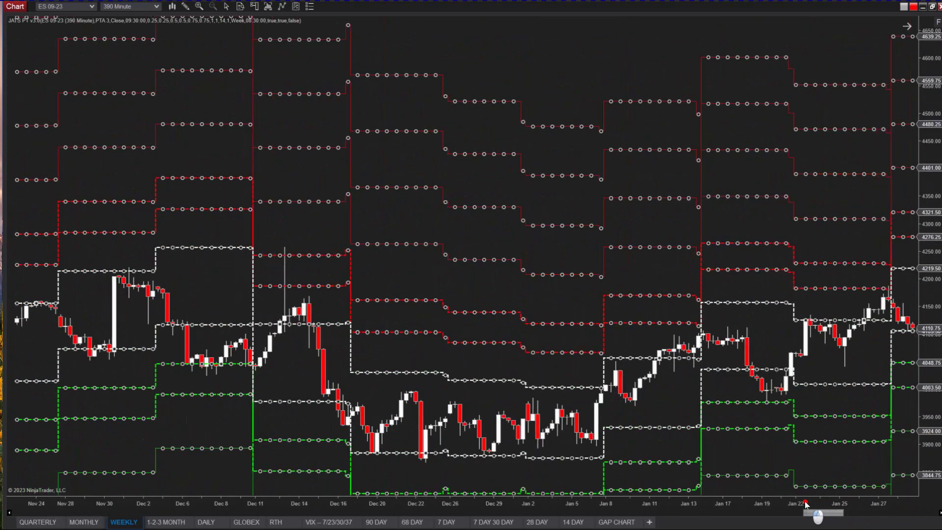
scroll(814, 503, "up", 5)
scroll(842, 496, "down", 10)
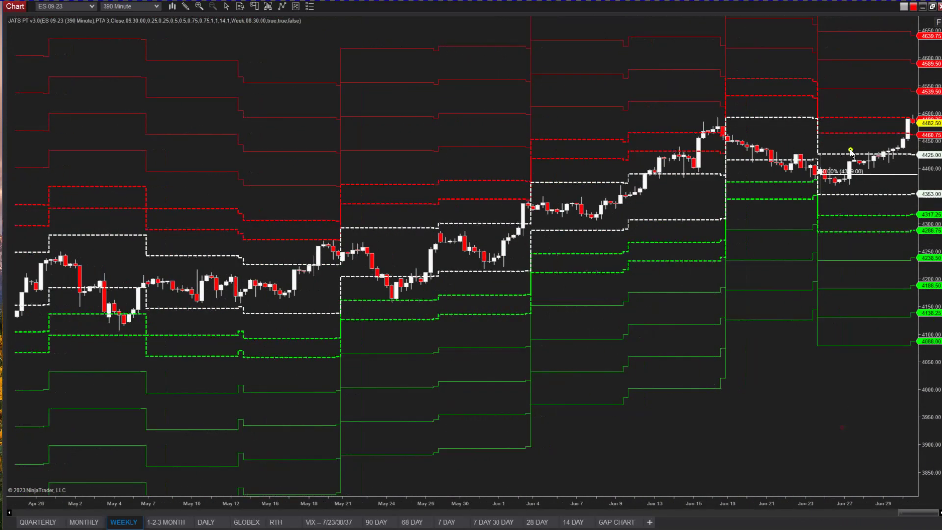
left_click(932, 7)
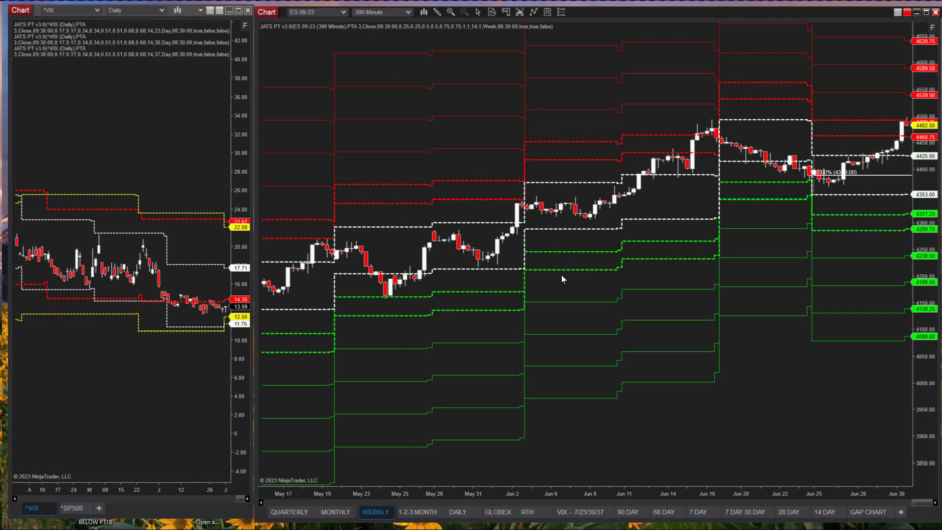
Switch to the 1-2-3 MONTH daily ES 09-23 chart and maximize it full-screen
left_click(410, 513)
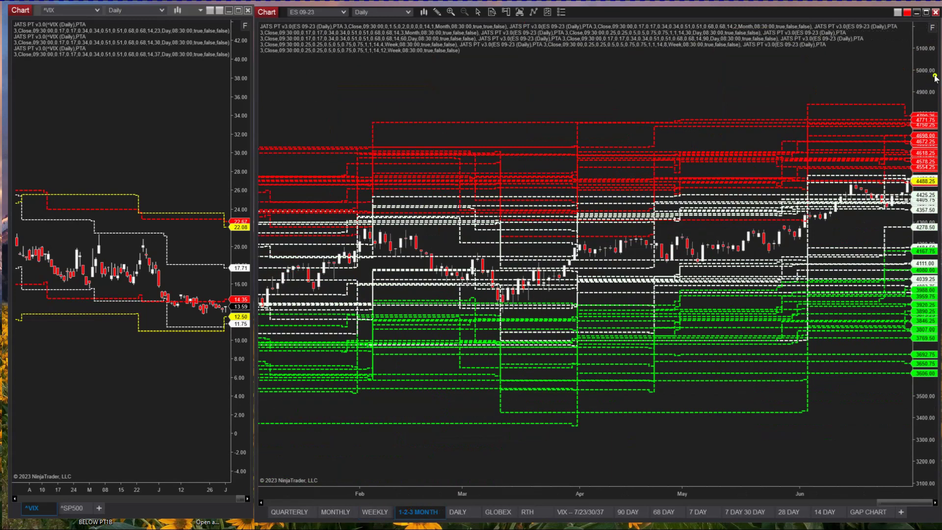
left_click(926, 11)
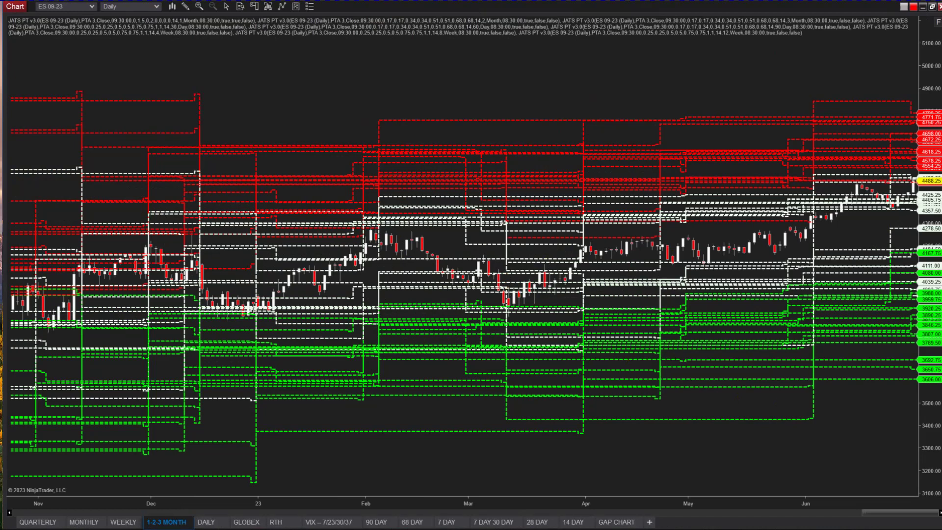
Compress the time axis and rescale prices so September-to-June history and every projection level fit
left_click(746, 505)
left_click_drag(747, 506, 794, 510)
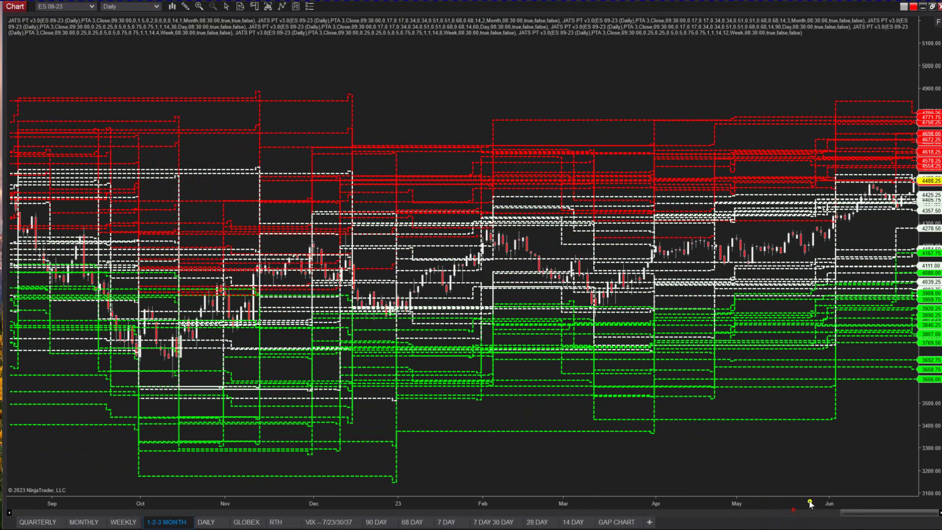
left_click_drag(934, 165, 931, 227)
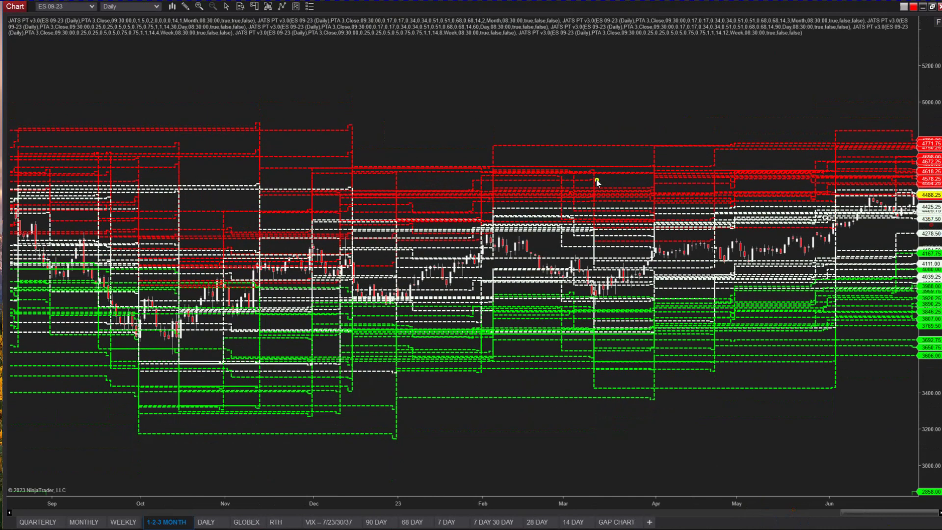
left_click_drag(856, 513, 917, 451)
left_click_drag(939, 46, 930, 240)
double_click(931, 240)
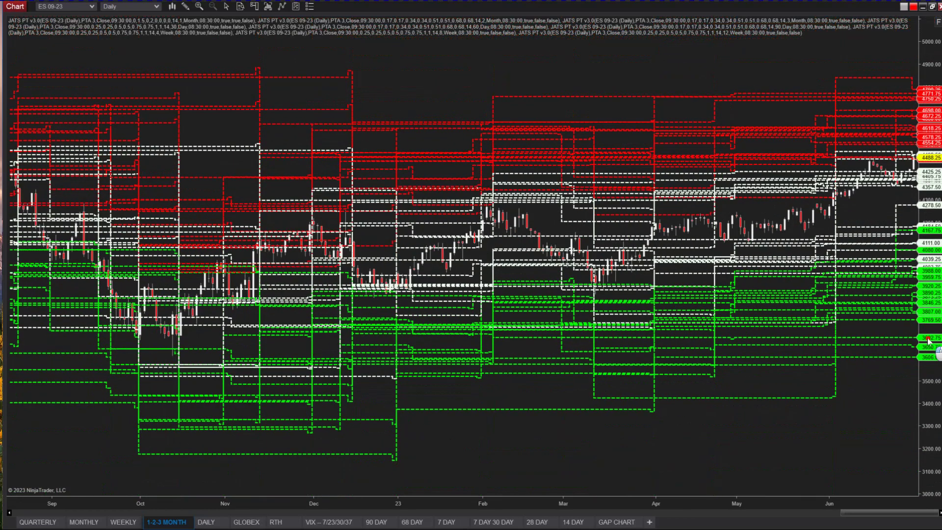
left_click_drag(921, 279, 933, 77)
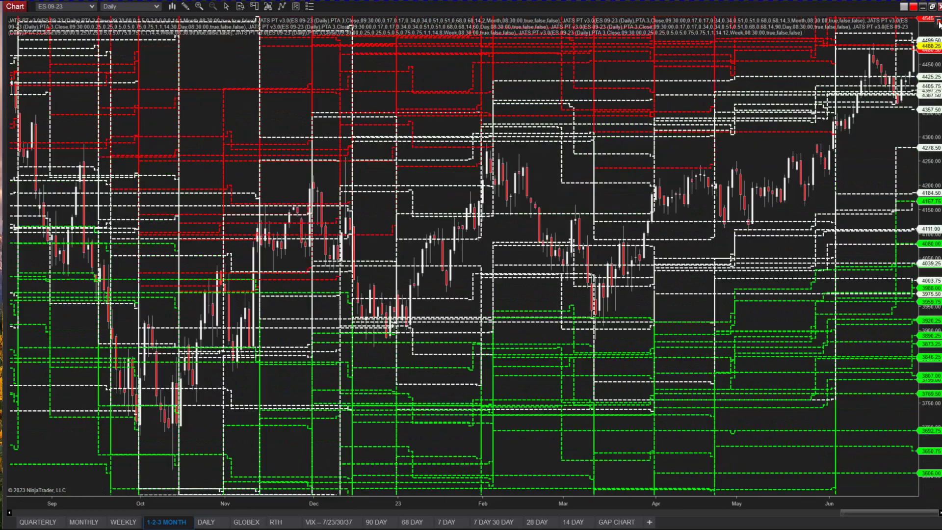
double_click(937, 24)
left_click_drag(933, 54, 932, 147)
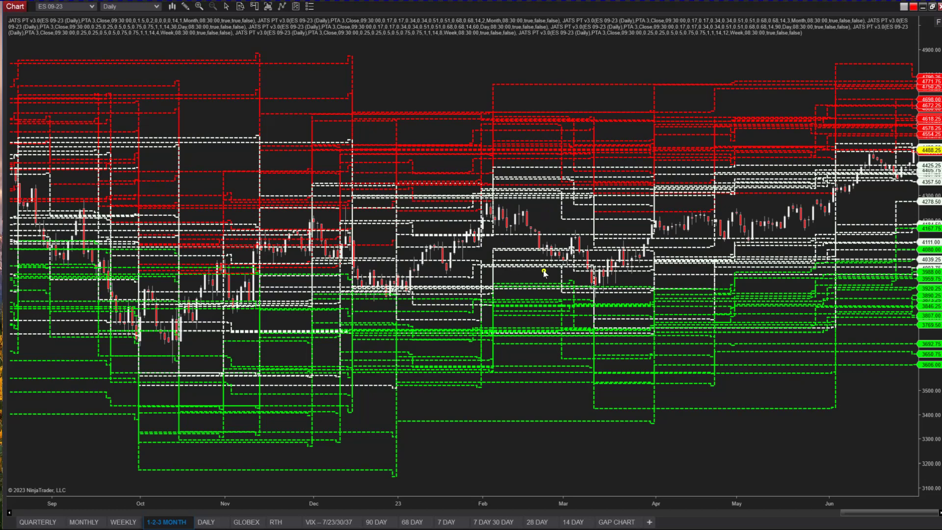
Select and deselect the JATS PT projection indicator a few times to reveal its plot lines
left_click(517, 421)
left_click(523, 411)
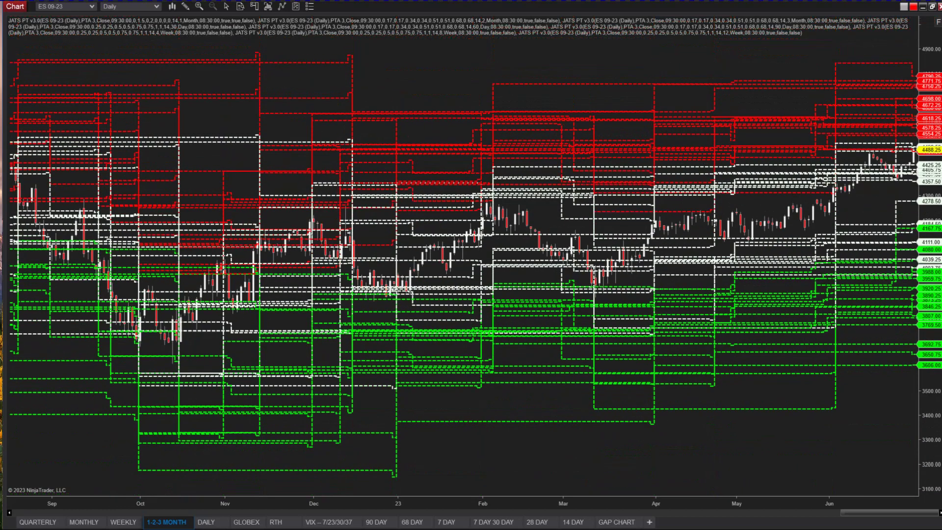
left_click(494, 423)
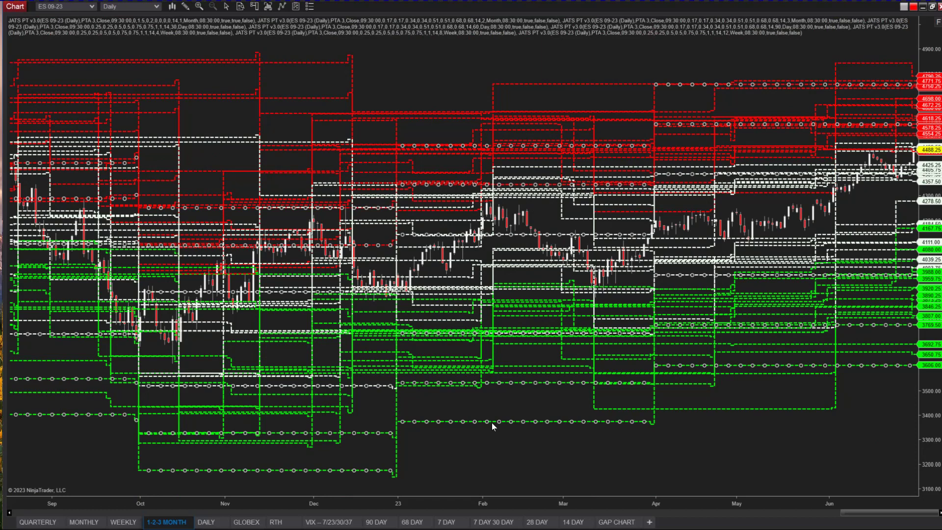
left_click(544, 418)
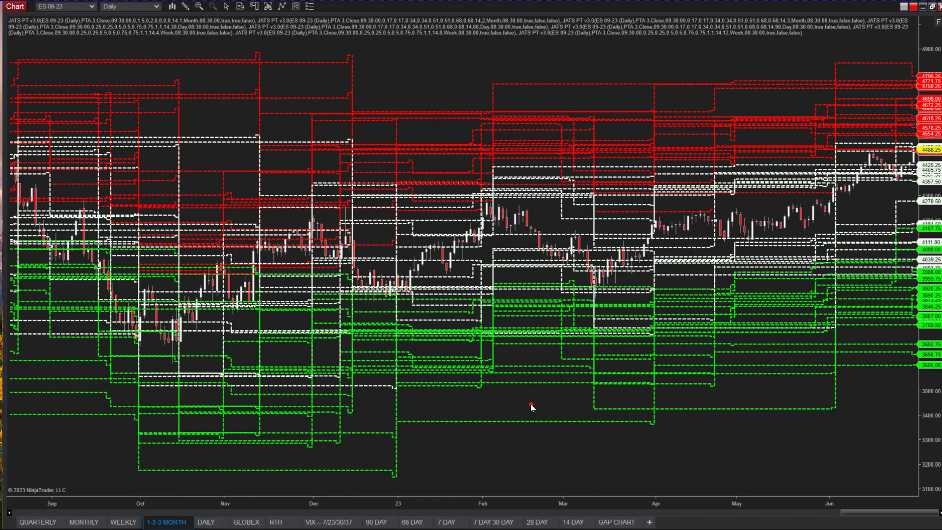
left_click(581, 293)
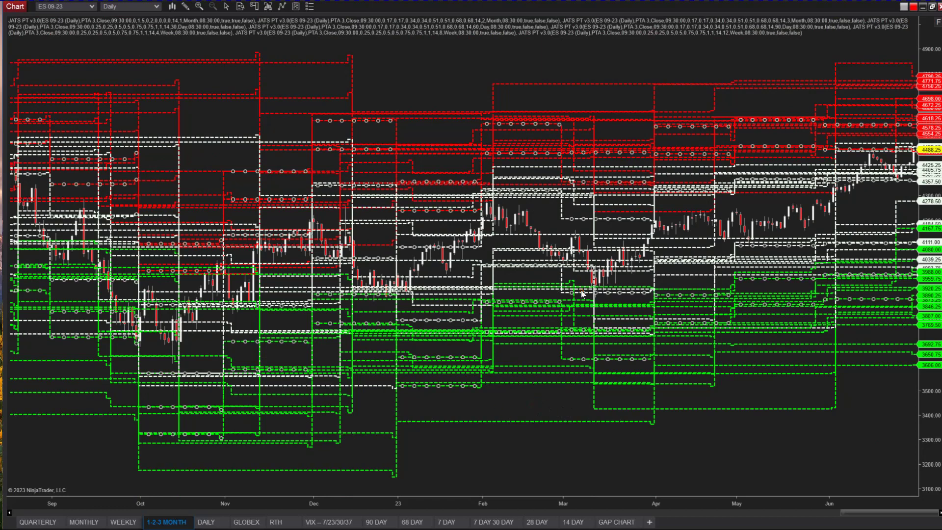
left_click(525, 389)
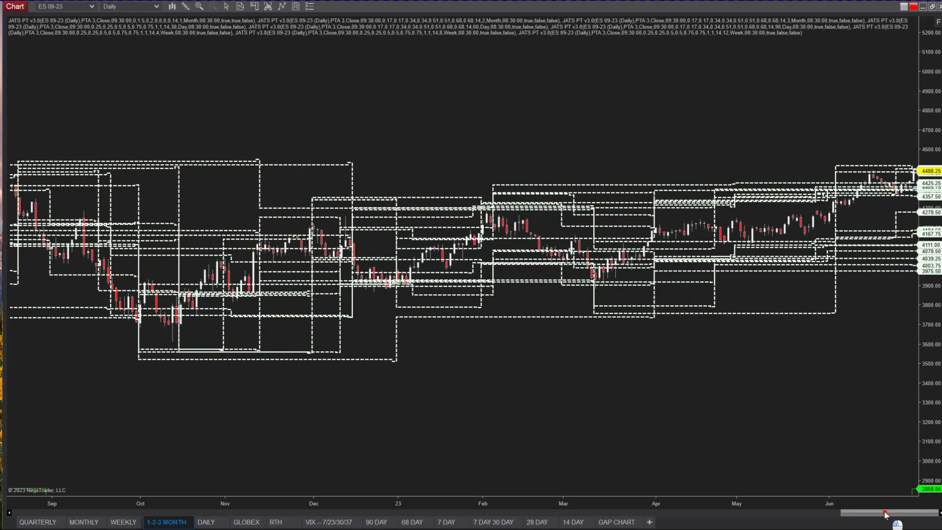
Pan and zoom the 1-2-3 MONTH chart back and forth through time to the Sep–Jul period
left_click_drag(885, 514, 611, 511)
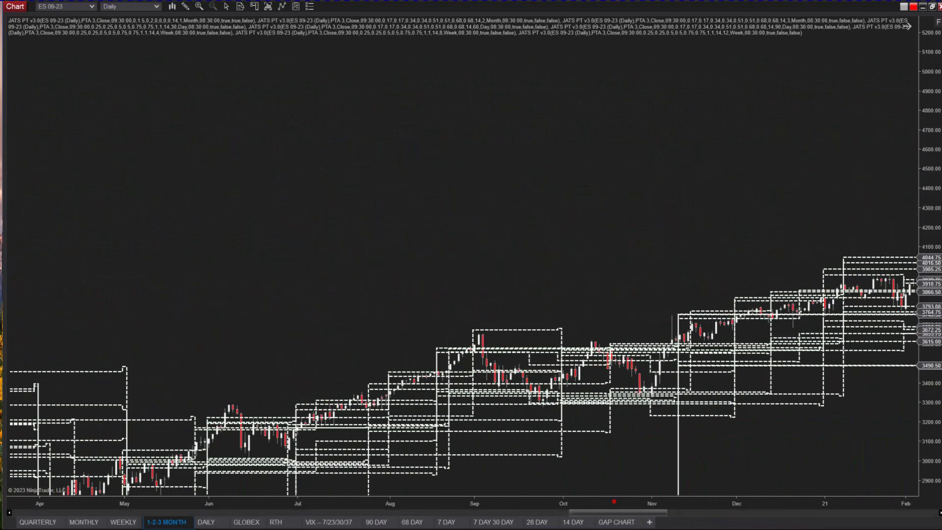
scroll(934, 355, "down", 5)
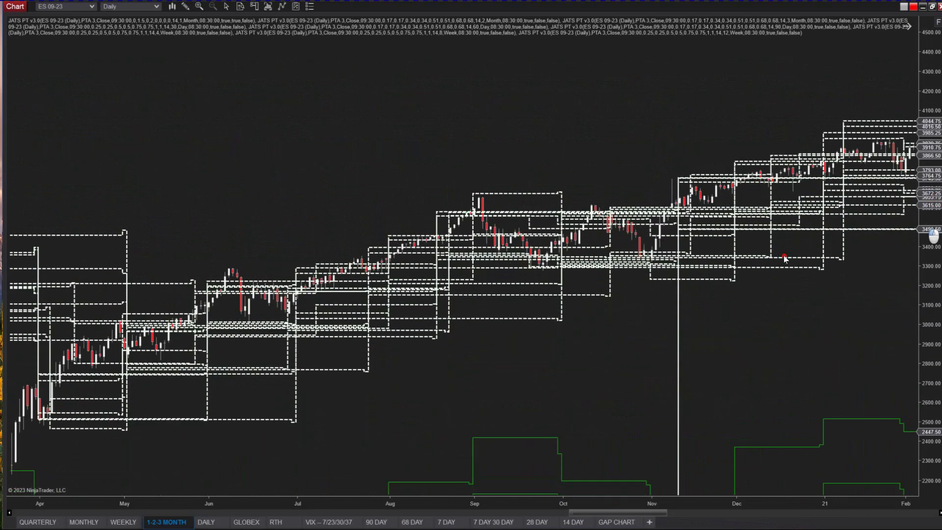
left_click_drag(641, 510, 442, 504)
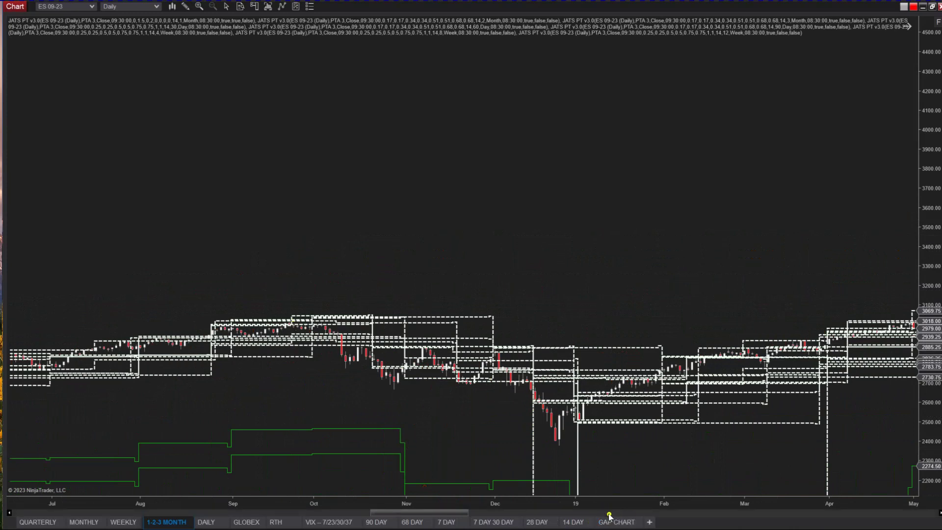
left_click_drag(421, 511, 330, 503)
left_click_drag(337, 503, 927, 510)
mouse_move(938, 23)
left_mouse_down()
mouse_move(913, 245)
mouse_move(897, 288)
left_mouse_up()
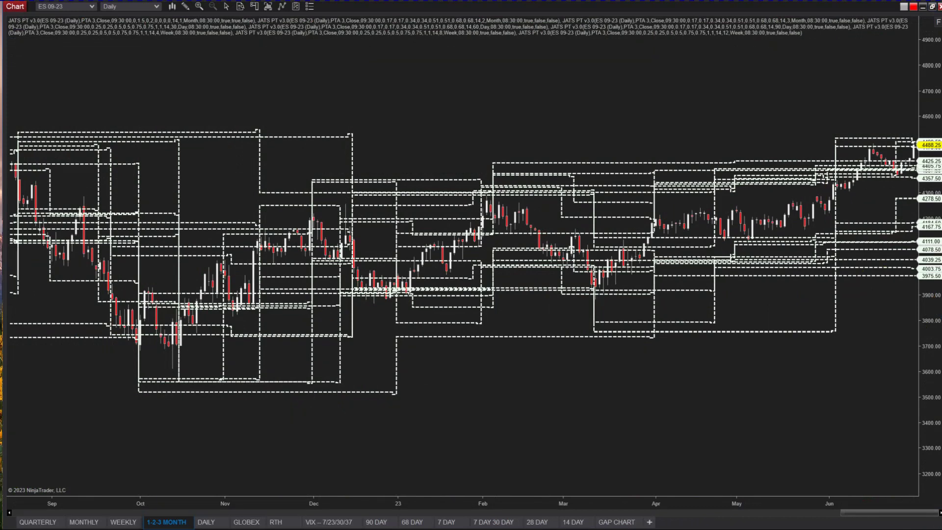
left_click_drag(371, 499, 381, 498)
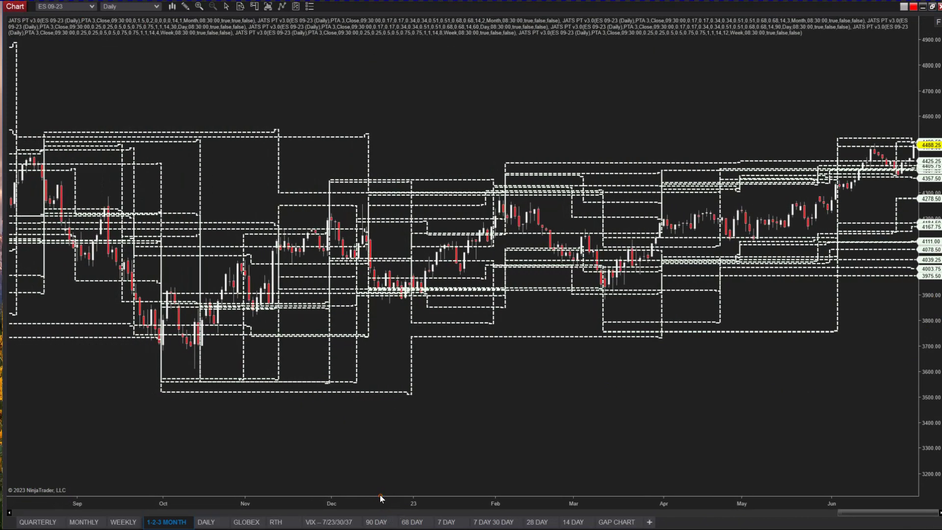
left_click_drag(381, 467, 795, 468)
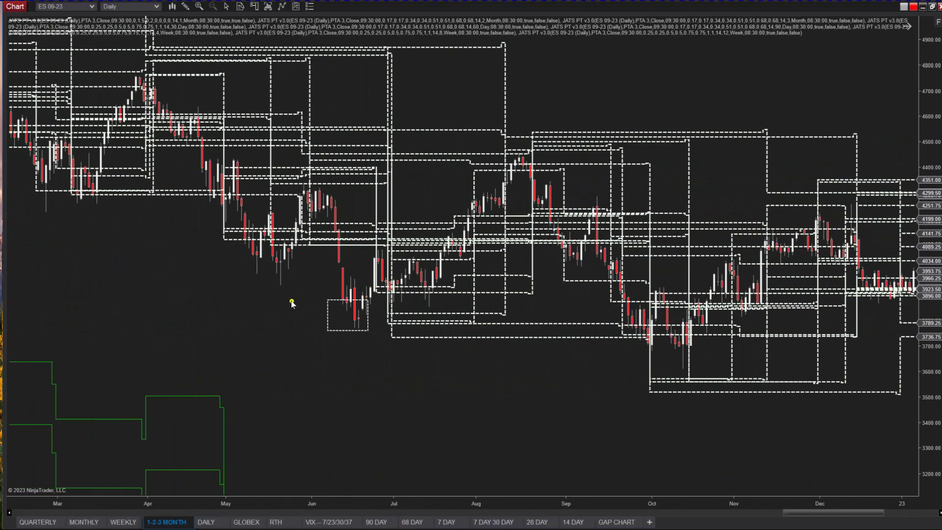
left_click_drag(363, 342, 503, 384)
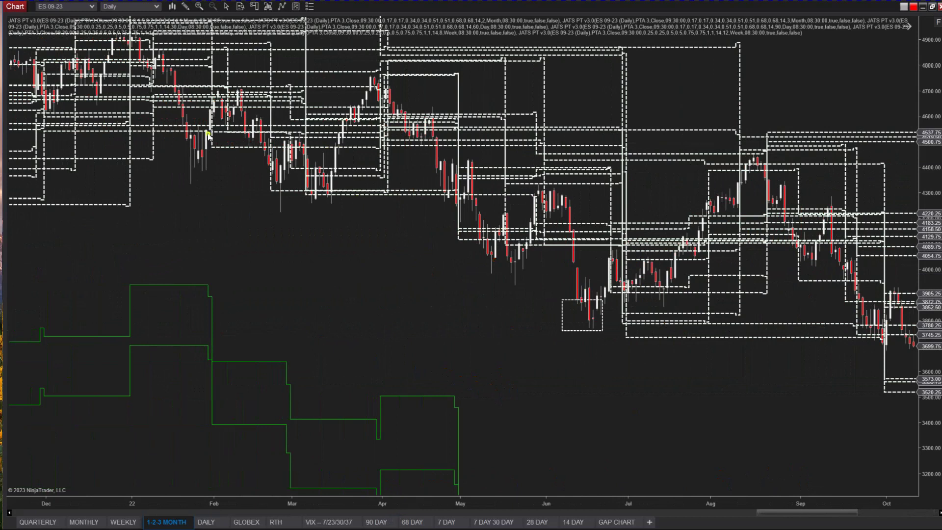
left_click_drag(319, 259, 15, 338)
left_click_drag(485, 417, 97, 381)
left_click_drag(658, 419, 774, 417)
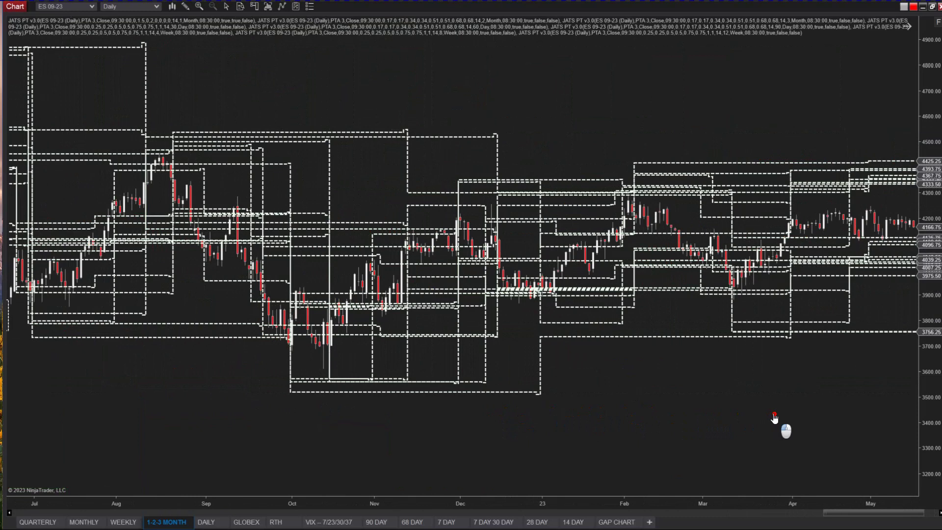
Restore auto price scaling, then compress and re-stretch prices around the dashed projection boxes
left_click_drag(844, 512, 612, 510)
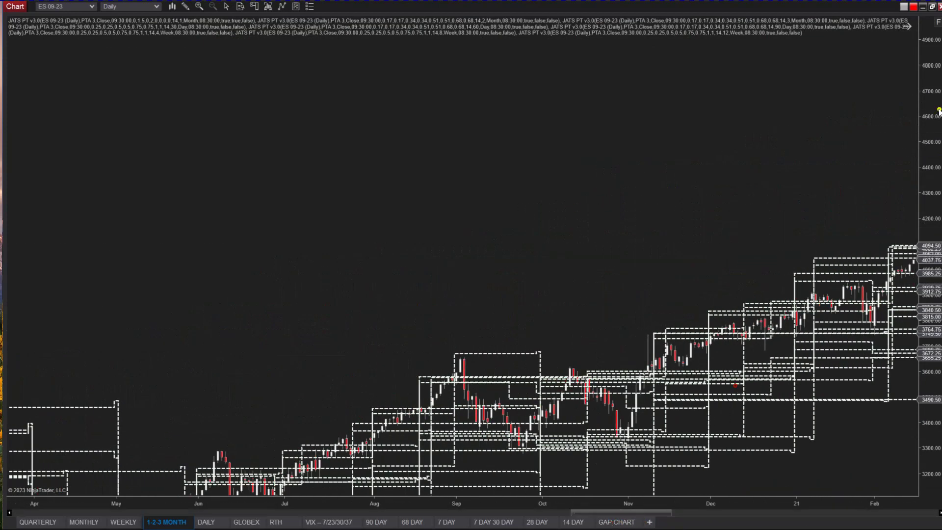
left_click(937, 23)
left_click_drag(933, 162, 933, 210)
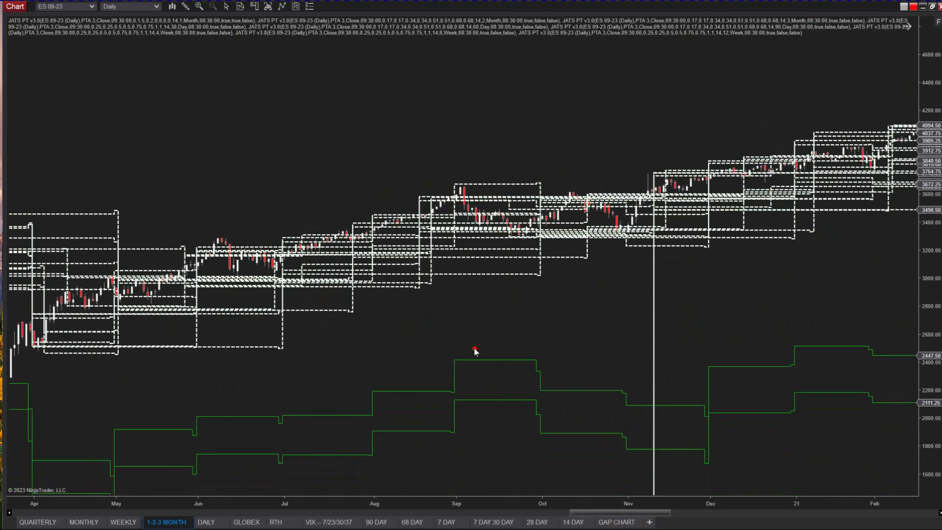
scroll(479, 338, "up", 10)
scroll(410, 446, "up", 10)
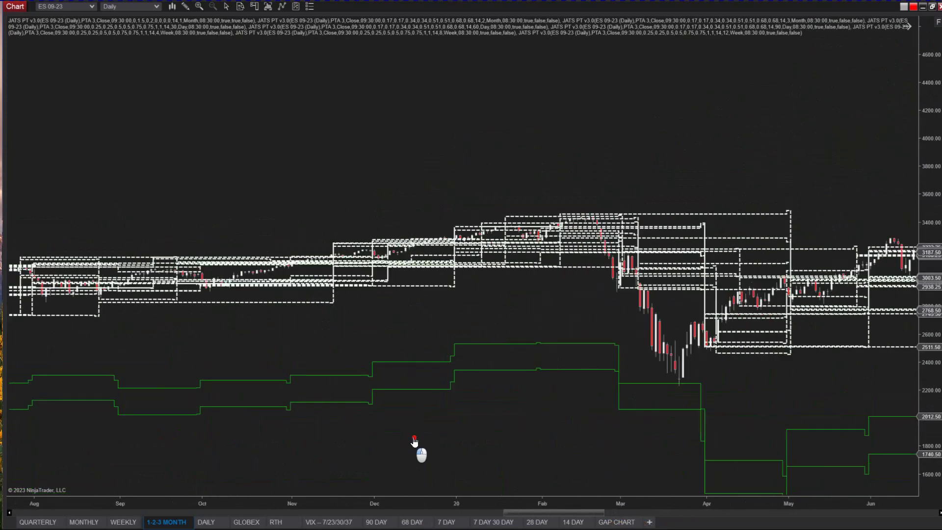
scroll(637, 434, "up", 10)
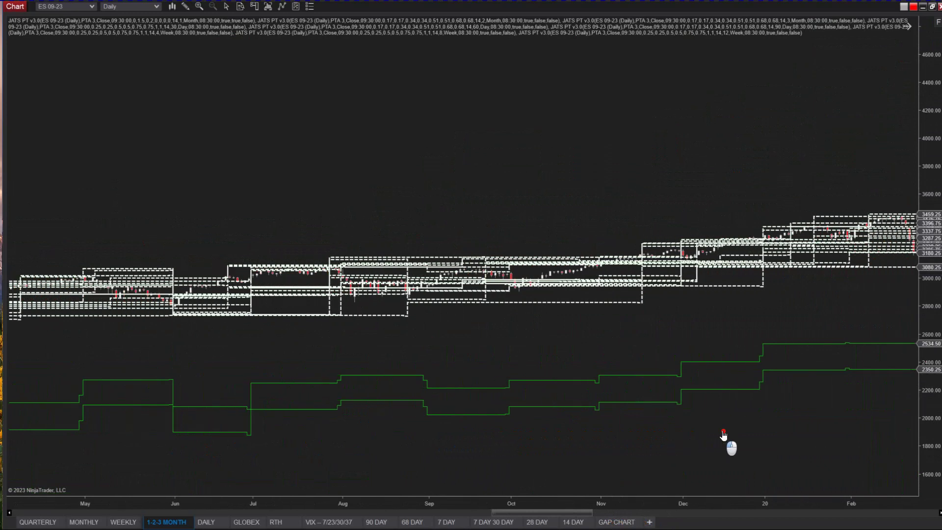
scroll(299, 464, "up", 10)
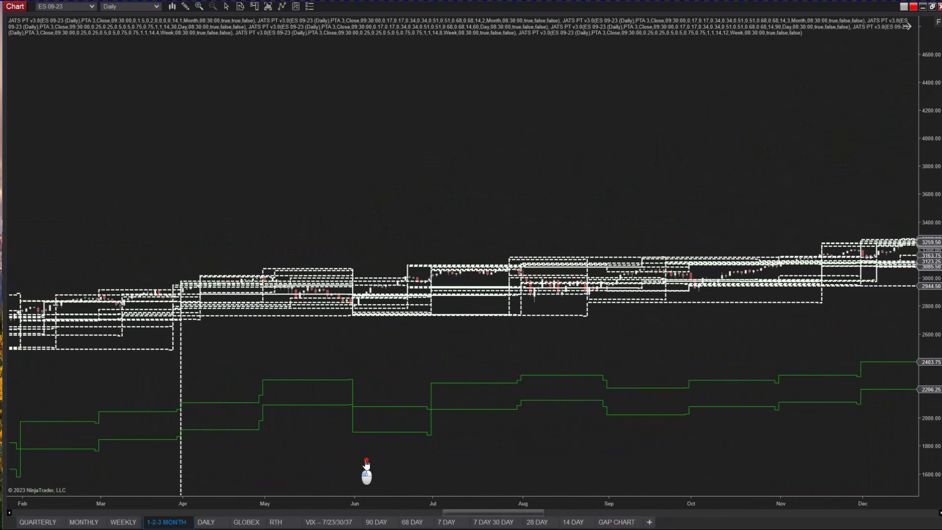
left_click_drag(578, 462, 698, 462)
scroll(626, 444, "down", 1)
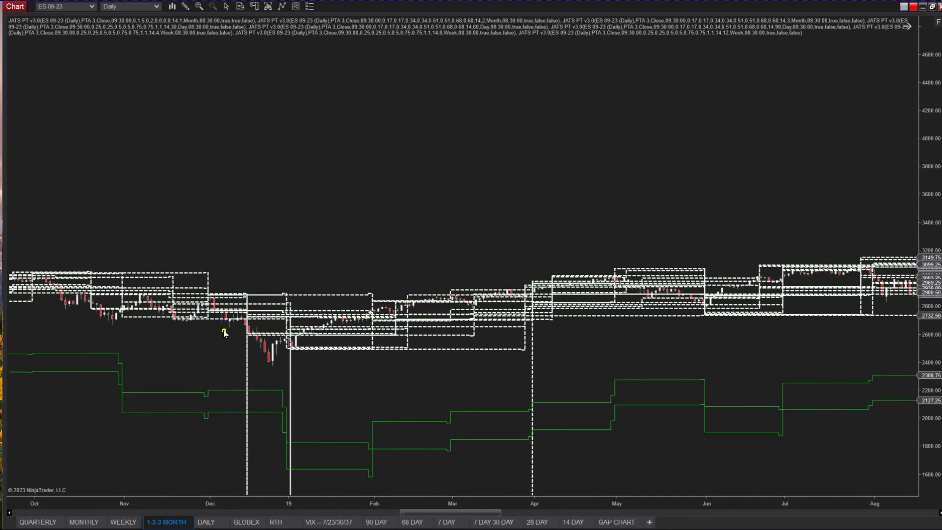
scroll(621, 373, "down", 15)
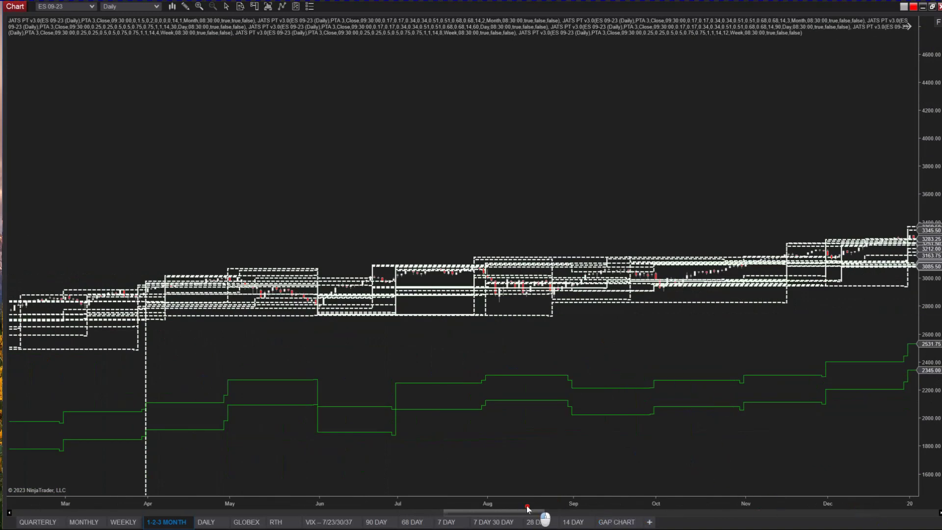
left_click_drag(488, 512, 902, 508)
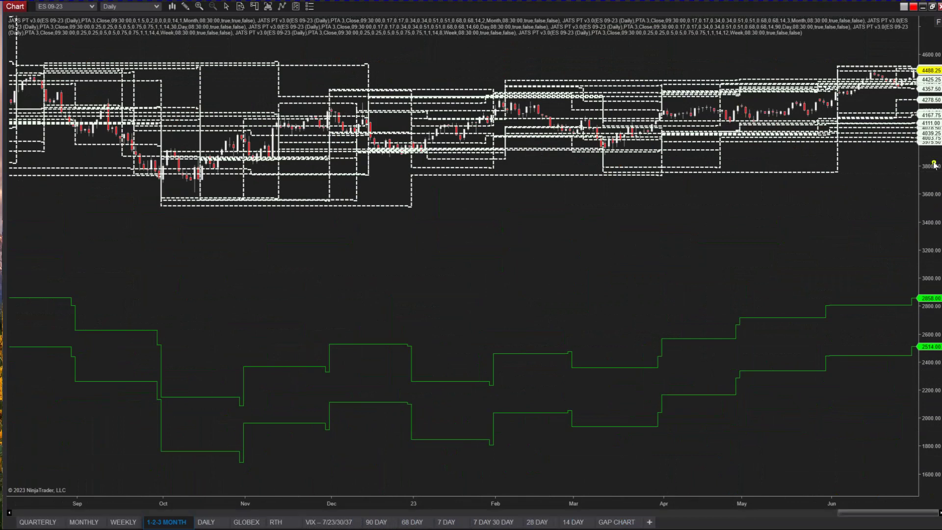
left_click_drag(936, 23, 649, 434)
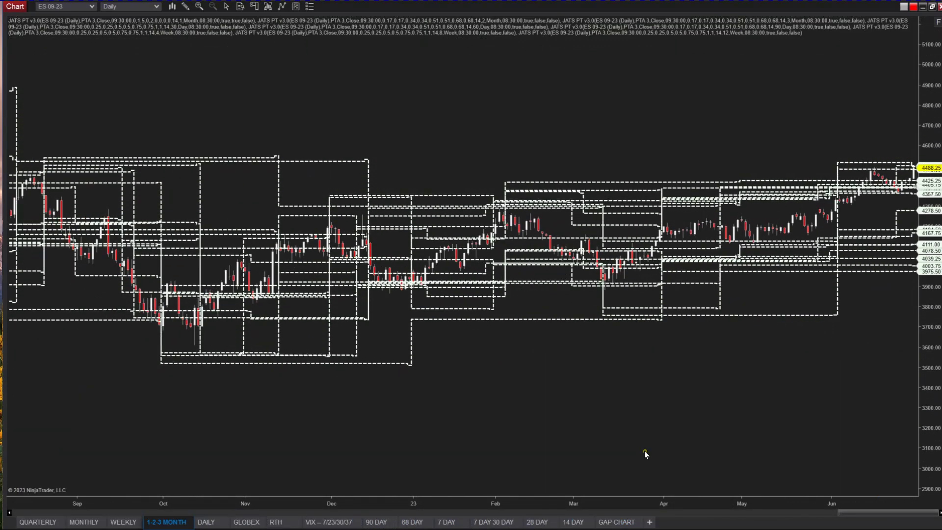
left_click_drag(937, 350, 904, 272)
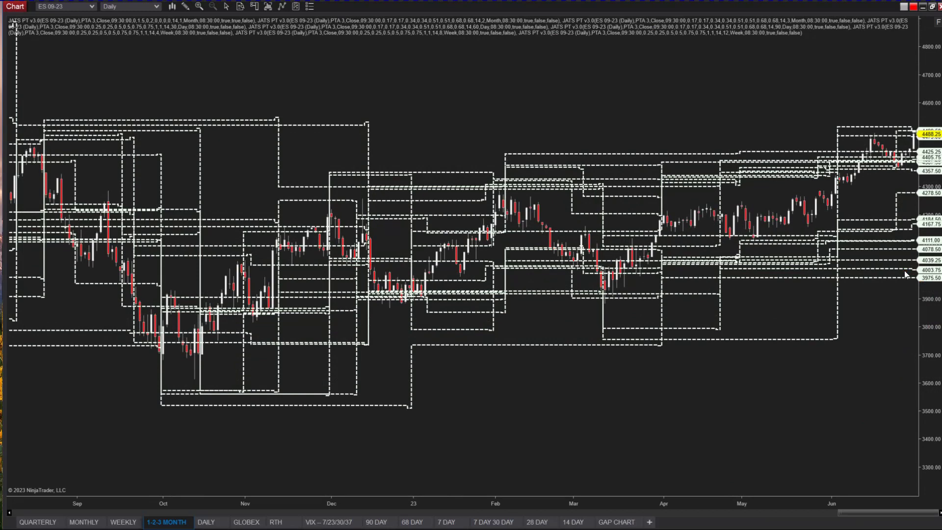
Switch to the VIX 7/23/30/37 chart, zoom to December onward, and stretch prices to about 3–23
left_click(333, 521)
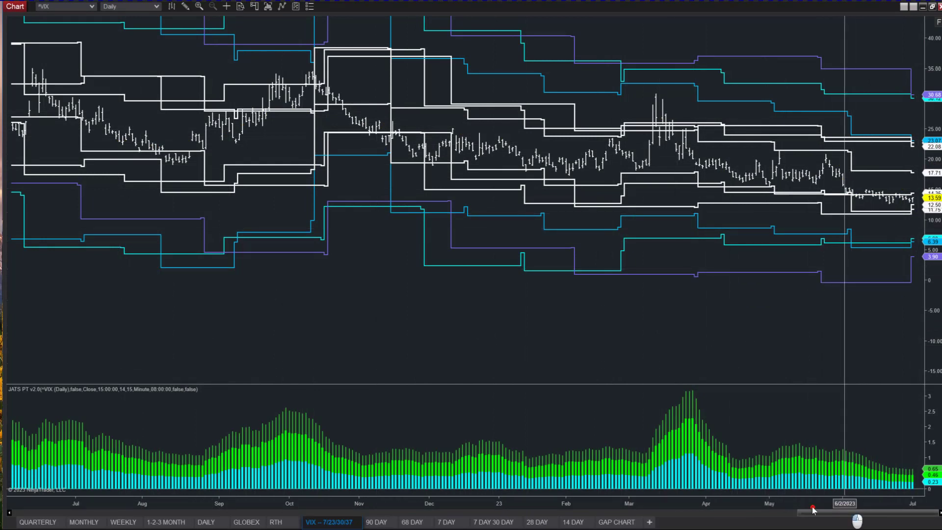
left_click_drag(853, 503, 786, 440)
left_click_drag(920, 170, 922, 142)
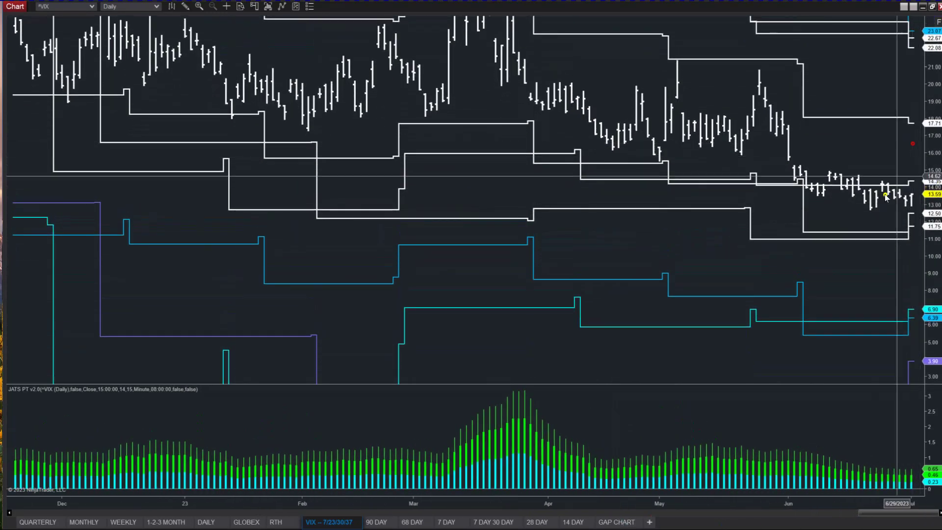
left_click(858, 214)
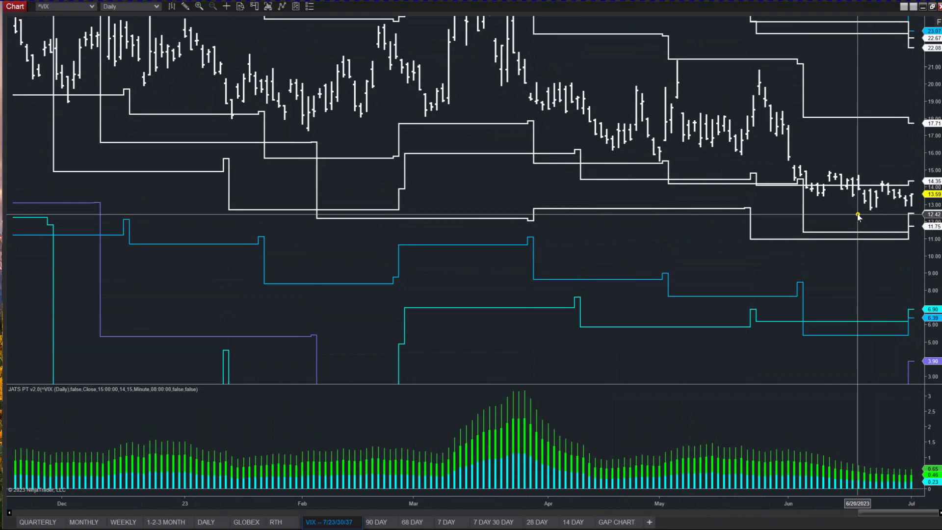
Cycle through the 90 DAY and 68 DAY layouts, showing Jul–Jun, then go to 7 DAY 30 DAY
left_click(377, 522)
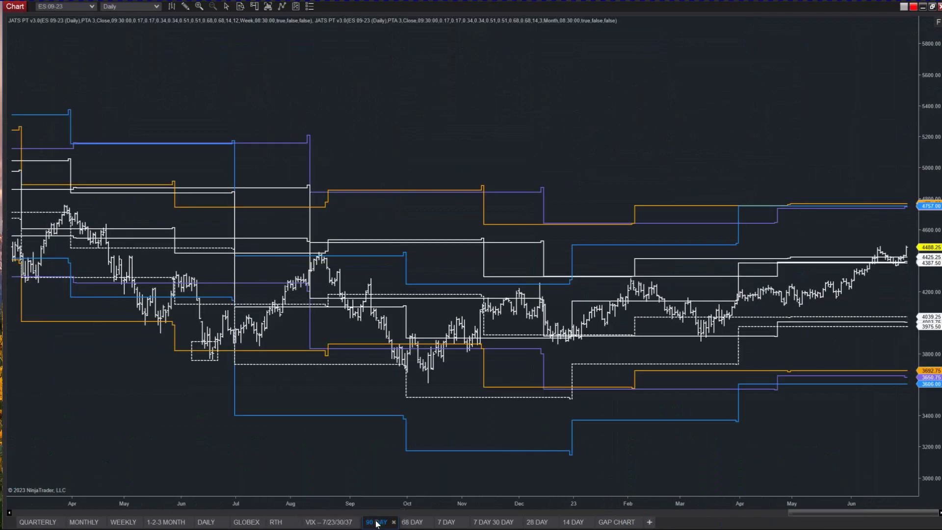
left_click(411, 522)
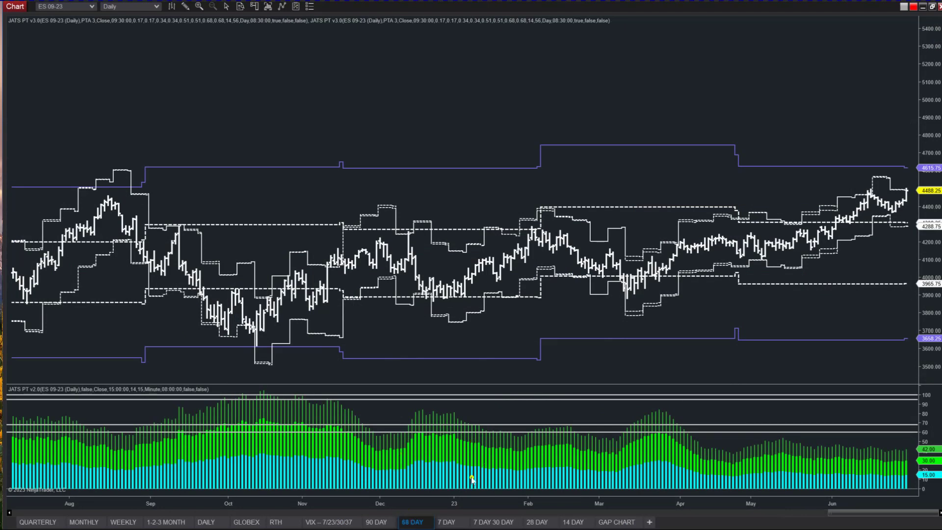
left_click_drag(416, 503, 449, 495)
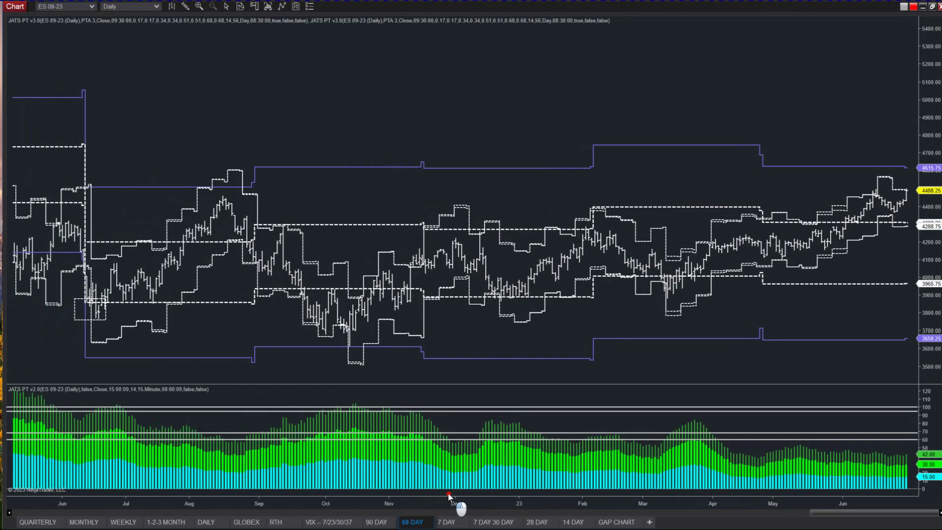
left_click(488, 522)
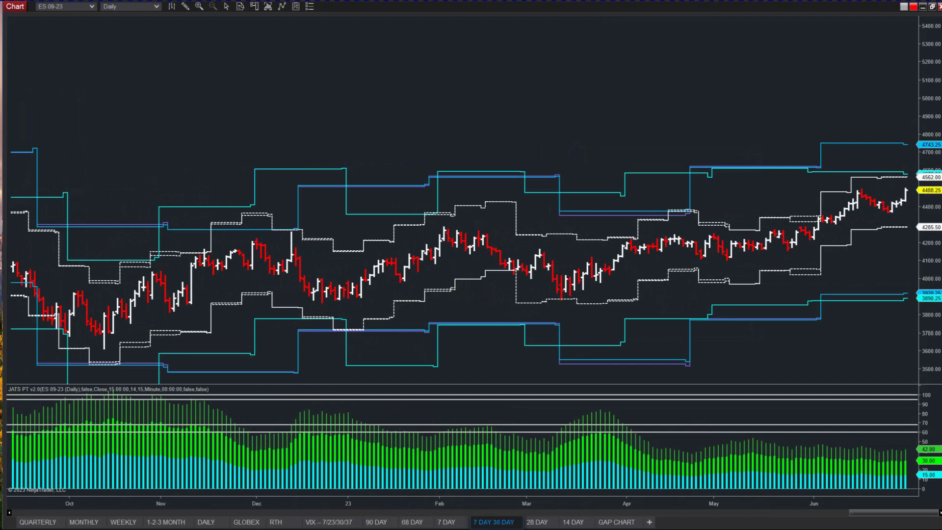
Look at the white band's options and the Indicators dialog, then close both without changes
right_click(858, 234)
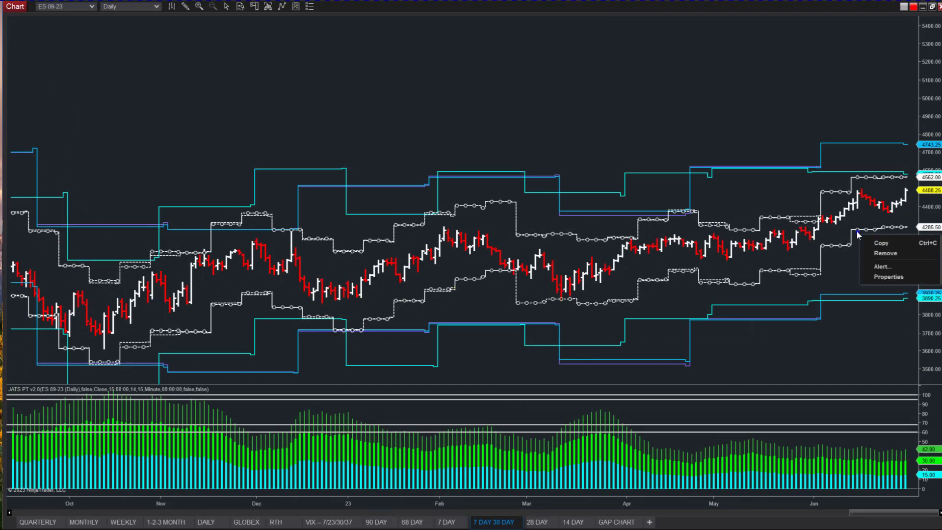
left_click(881, 278)
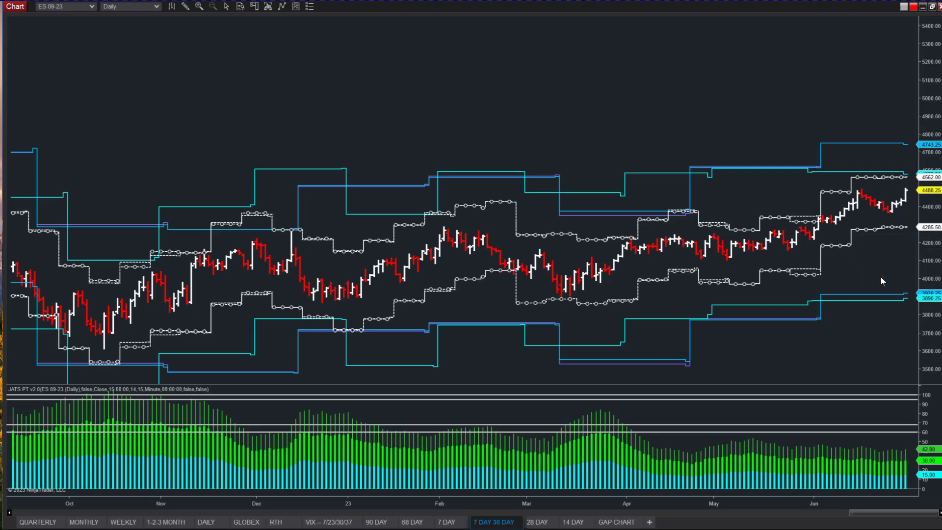
key("ctrl+i")
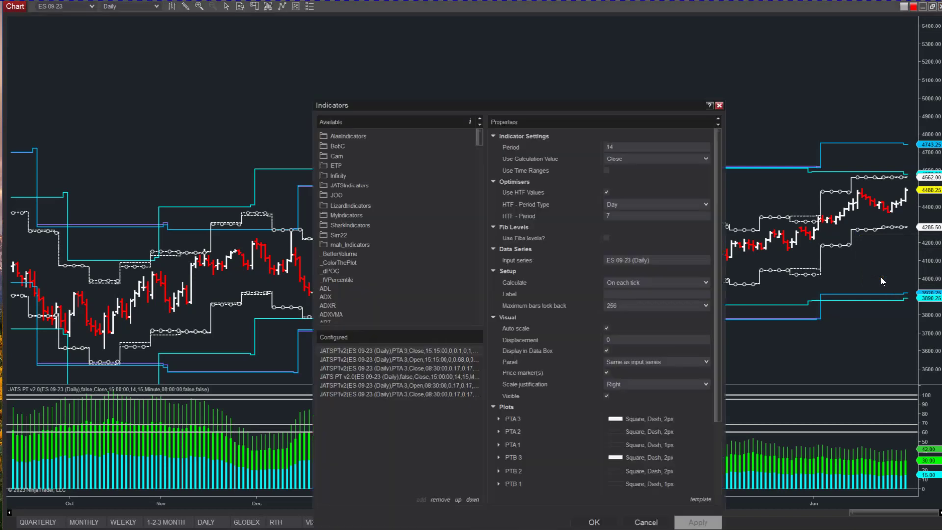
left_click(646, 521)
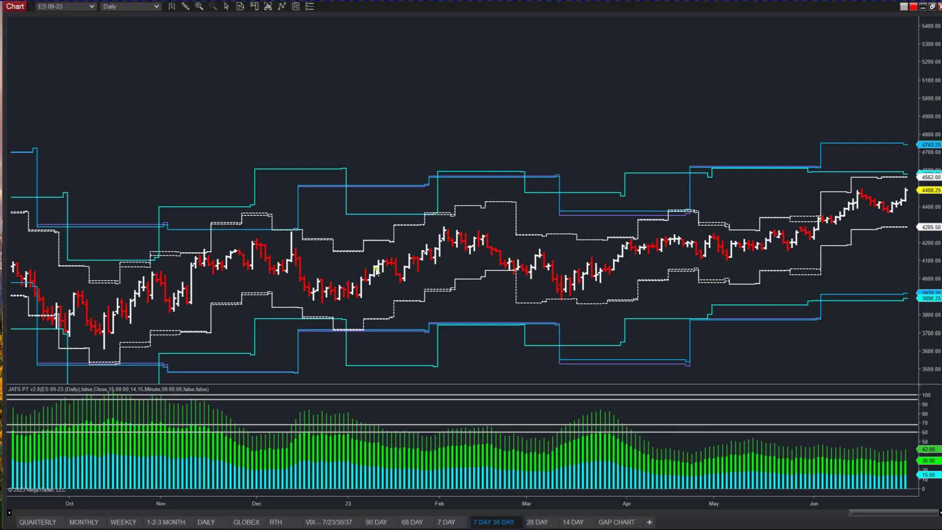
Scroll back and delete the dashed rectangle drawing near June using Remove
left_click_drag(883, 512, 832, 519)
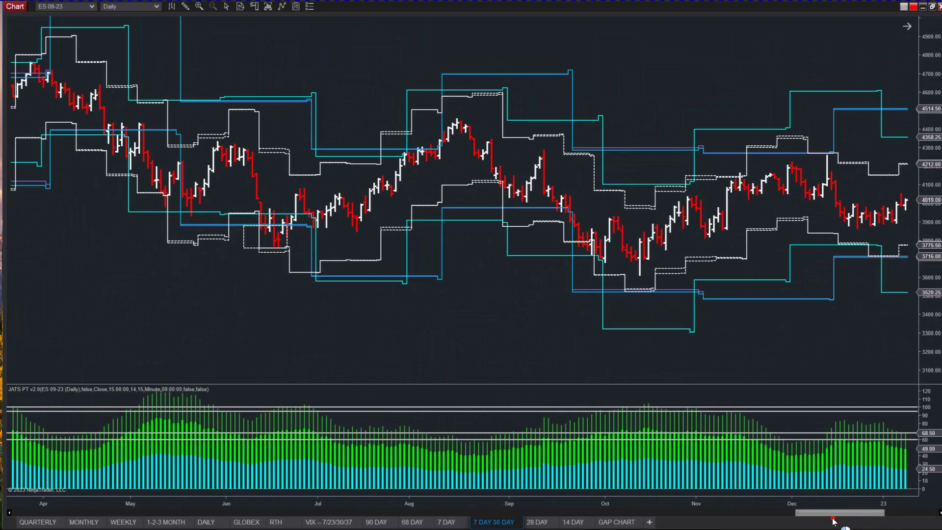
left_click(279, 248)
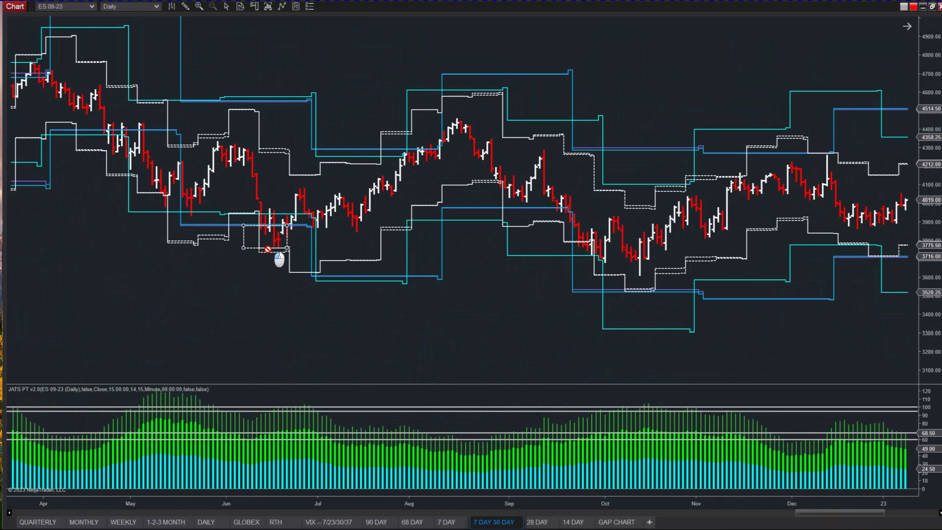
right_click(246, 247)
left_click(262, 268)
left_click_drag(838, 519, 917, 513)
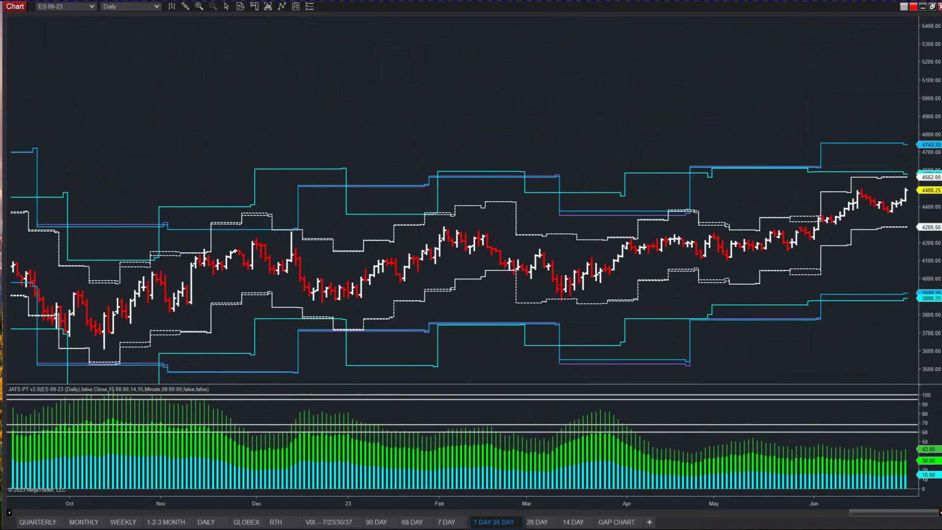
View the 28 DAY layout, then return to the WEEKLY 390-minute ES 09-23 layout
left_click(530, 521)
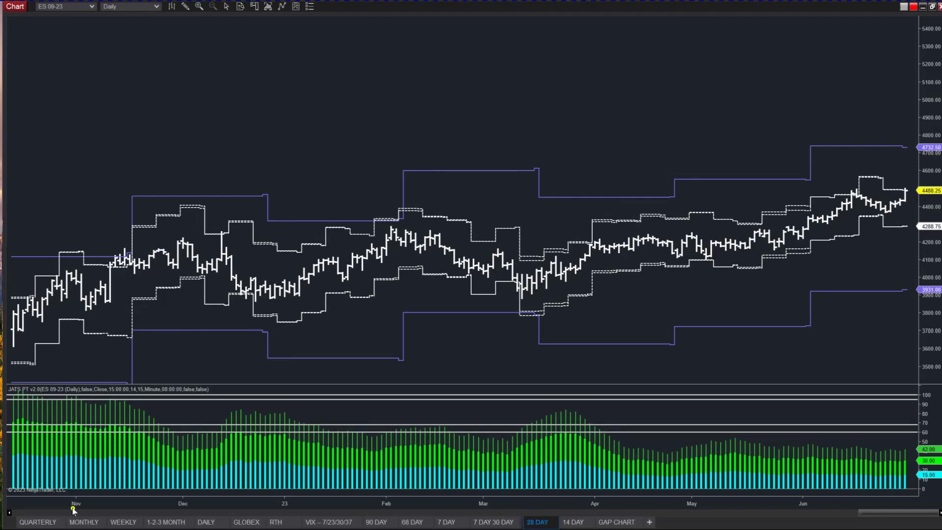
left_click(112, 520)
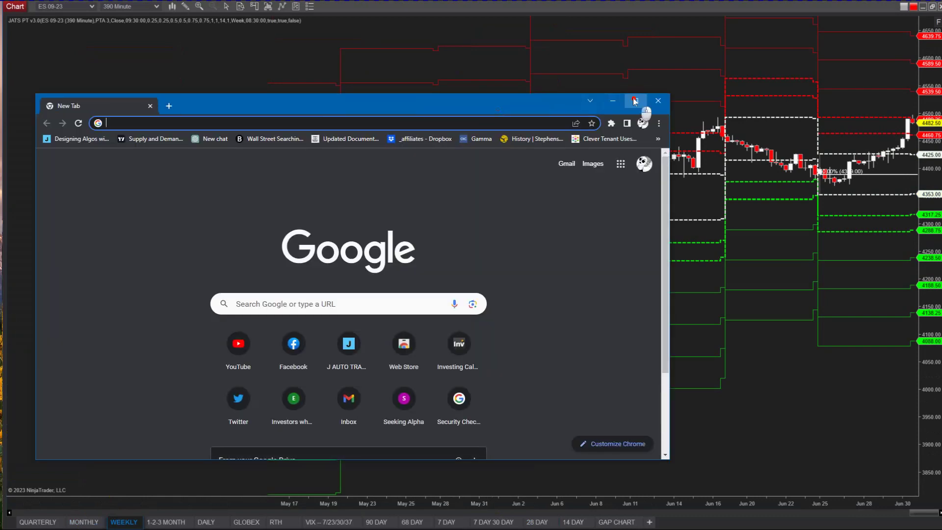
Maximize Chrome and open the JATS PT & Price Oscillator page on the J Auto Trading Strategies site
left_click(634, 101)
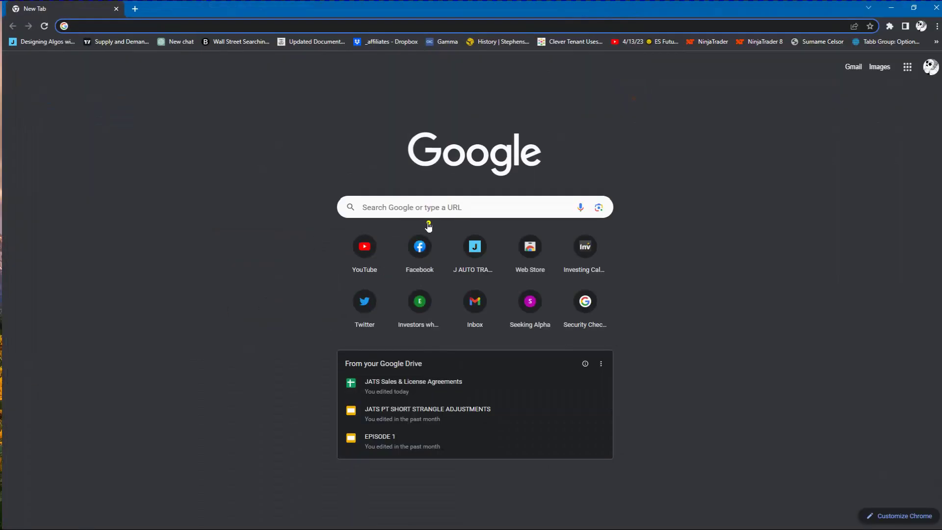
left_click(481, 252)
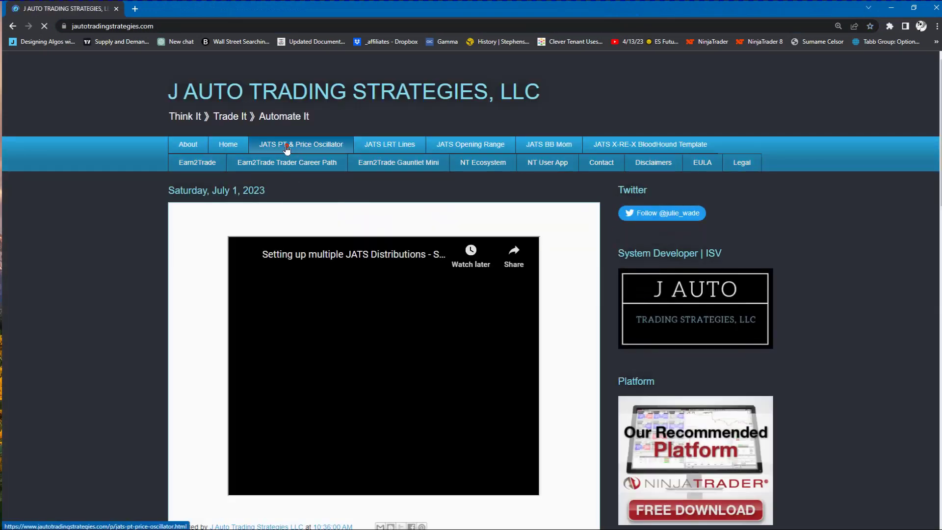
left_click(287, 147)
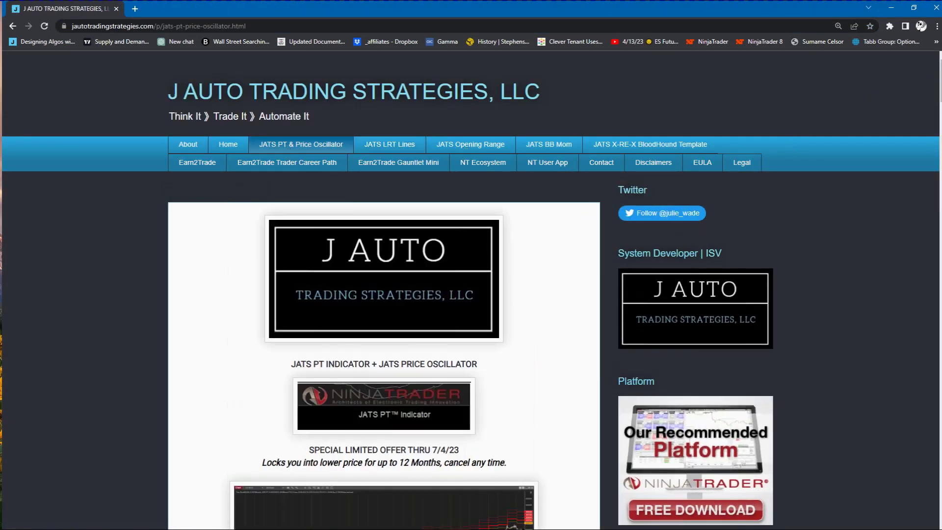
Scroll to the pricing and highlight the $175/month offer and the regular $250 monthly price
scroll(785, 177, "down", 8)
left_click_drag(406, 285, 360, 285)
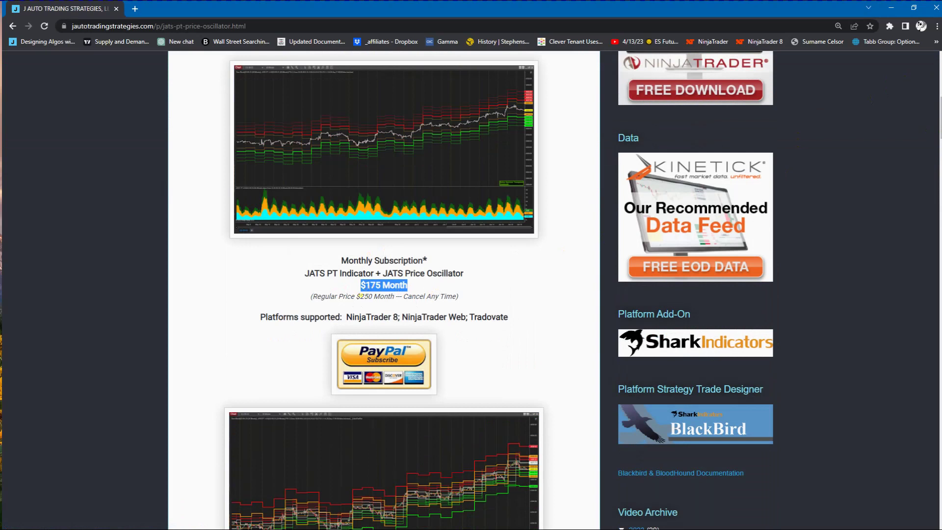
left_click_drag(318, 297, 478, 309)
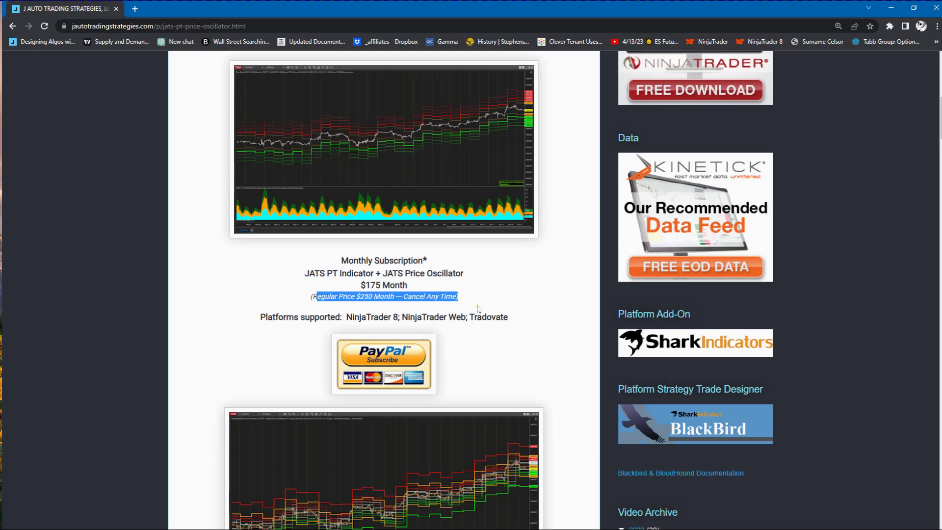
left_click(477, 308)
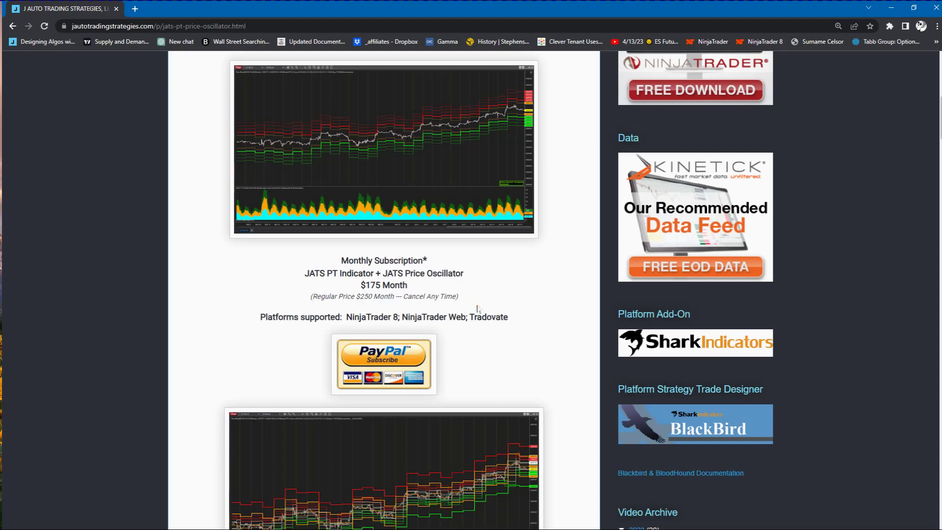